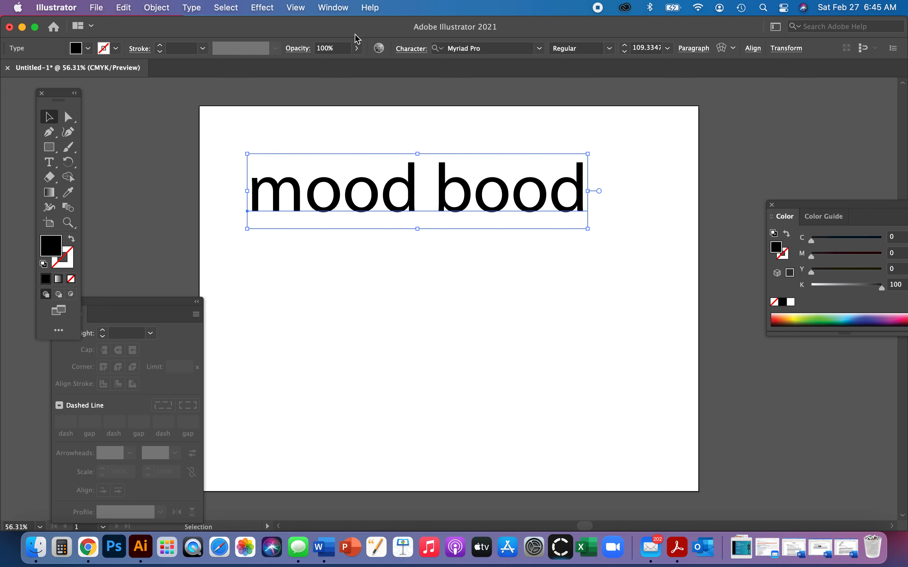
# Show the Character settings and move the "mood bood" text slightly up and left on the artboard.
pyautogui.click(333, 7)
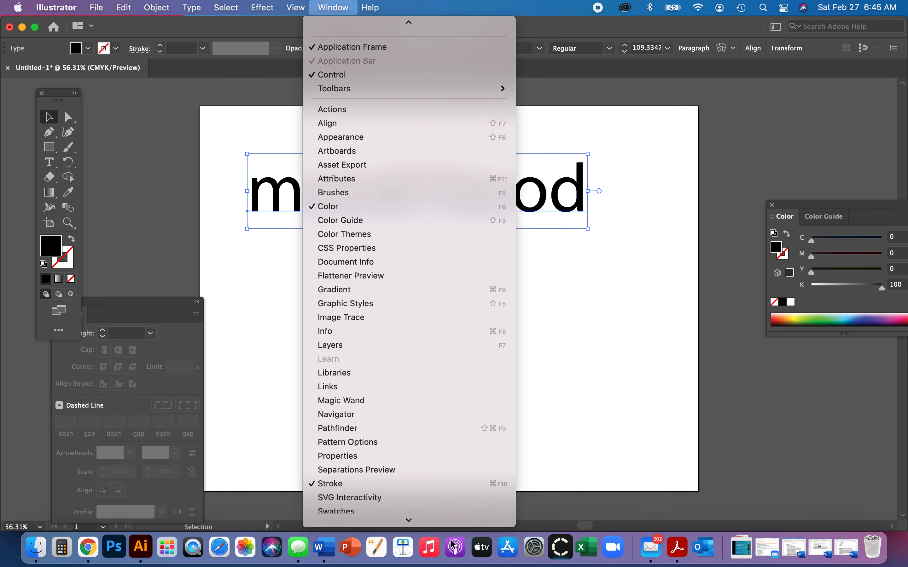
pyautogui.moveTo(387, 409)
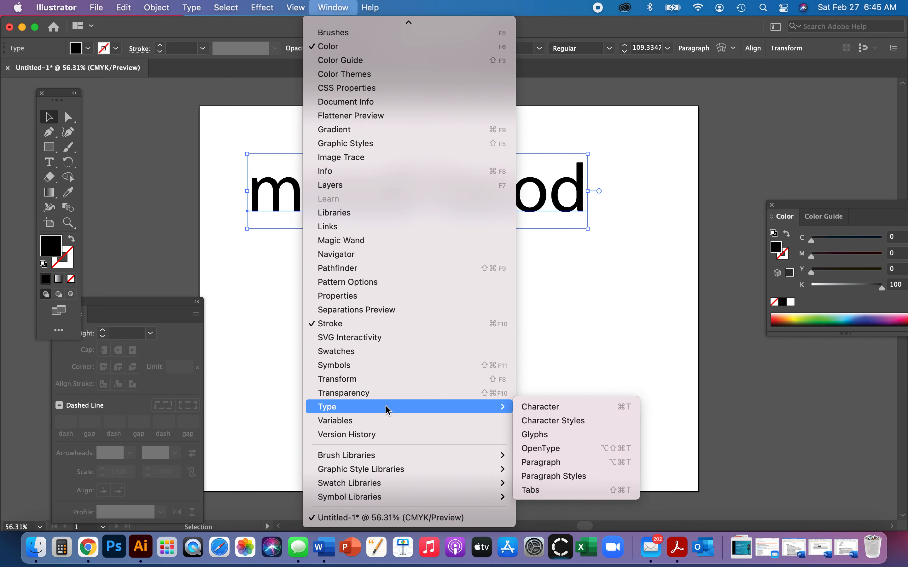
pyautogui.click(566, 408)
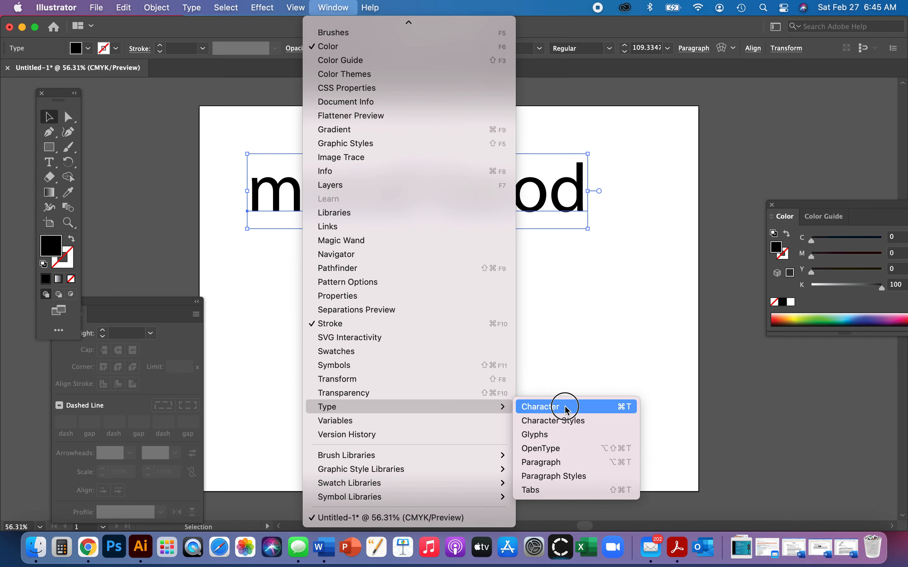
pyautogui.moveTo(632, 109); pyautogui.dragTo(712, 105)
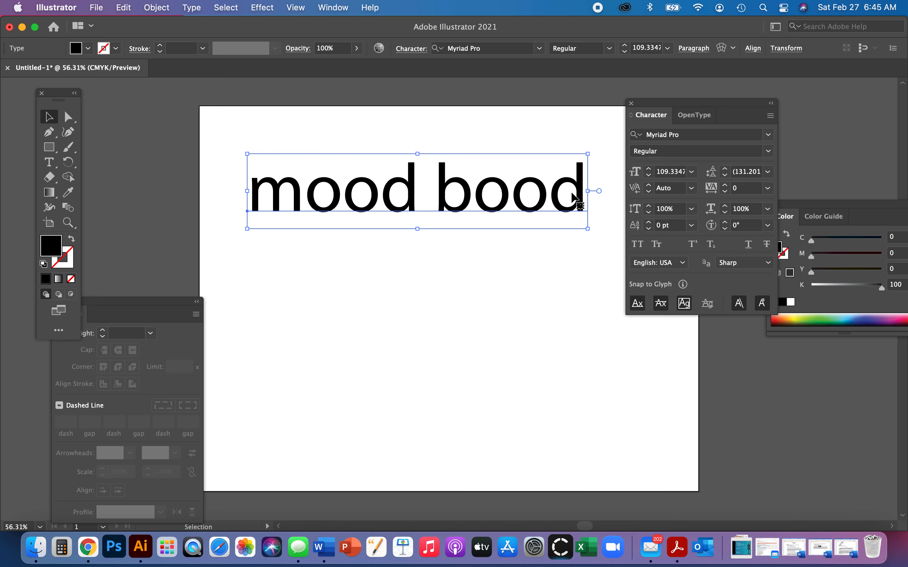
pyautogui.moveTo(580, 187); pyautogui.dragTo(645, 167)
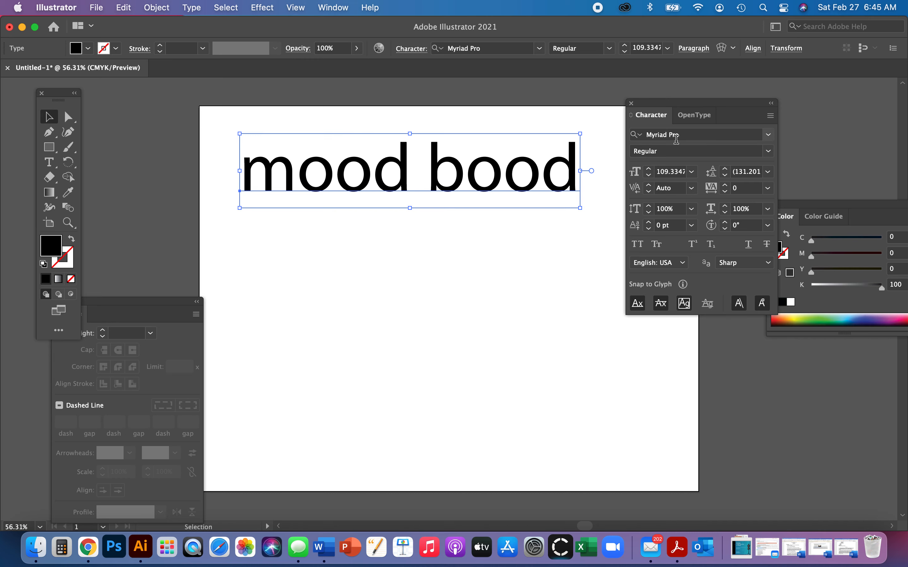
# Browse the list of installed fonts and preview them on the "mood bood" text.
pyautogui.click(769, 135)
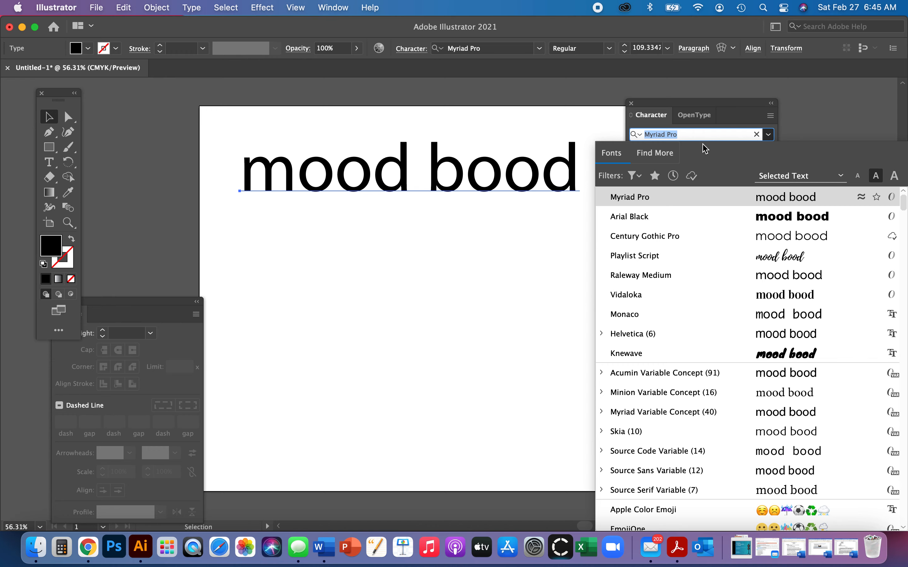
pyautogui.scroll(-7, 690, 304)
pyautogui.scroll(-5, 691, 304)
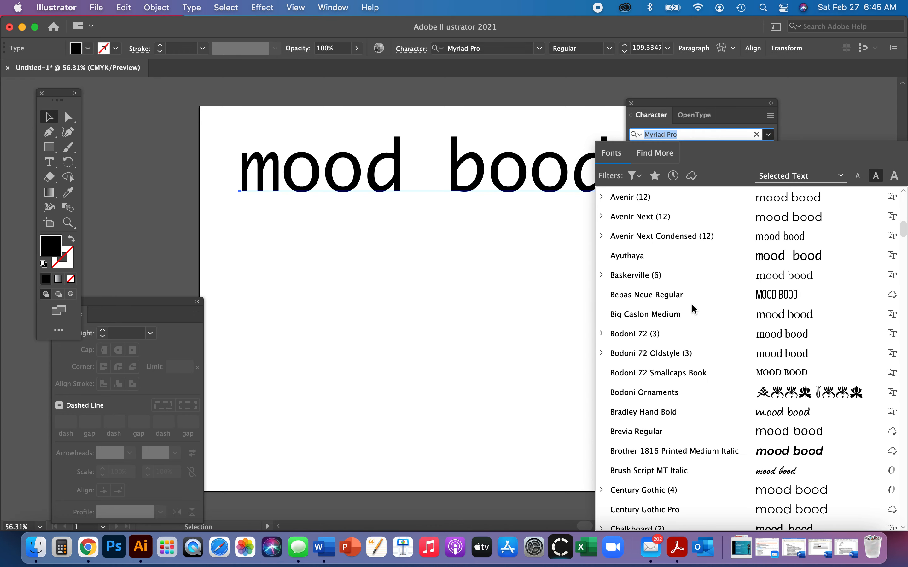
pyautogui.scroll(15, 691, 304)
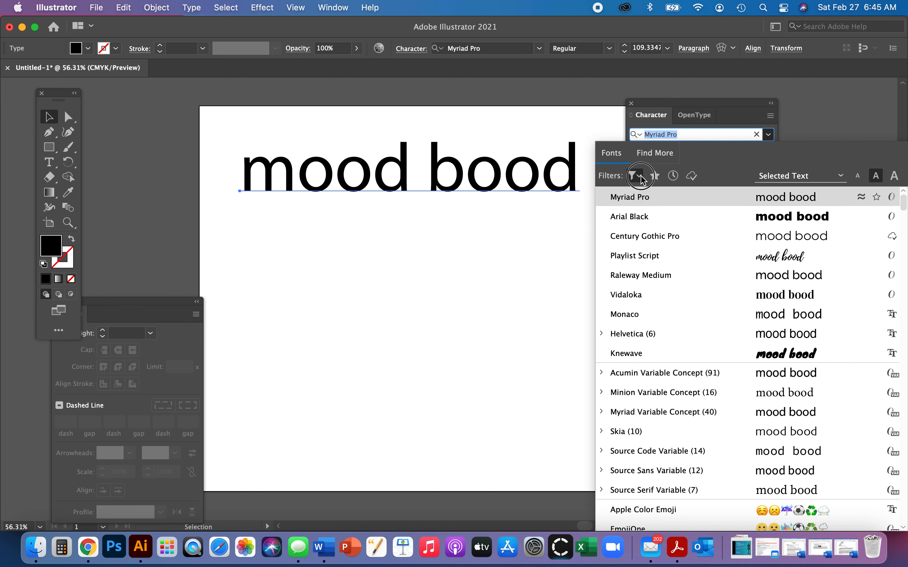
# Filter the fonts to the Handwritten classification and browse the matching online Adobe Fonts.
pyautogui.click(638, 176)
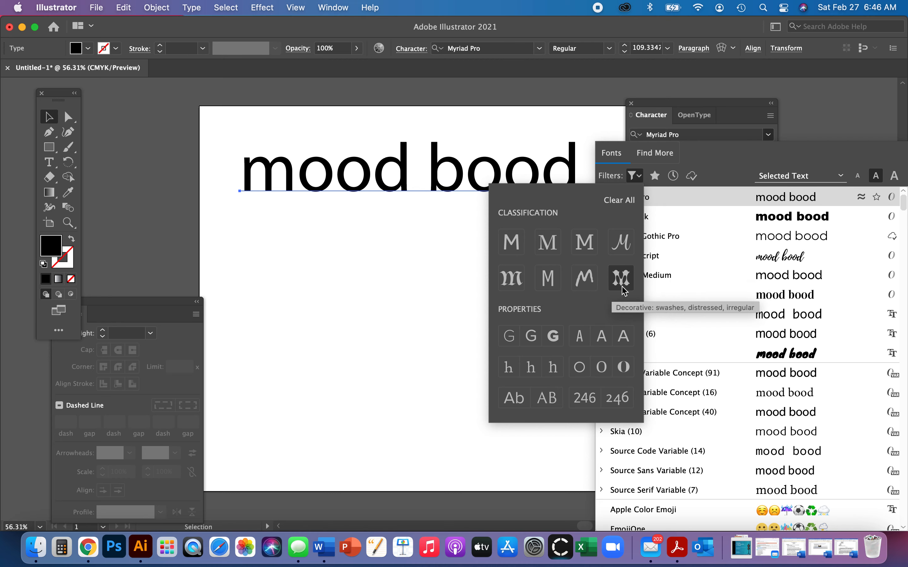
pyautogui.click(584, 278)
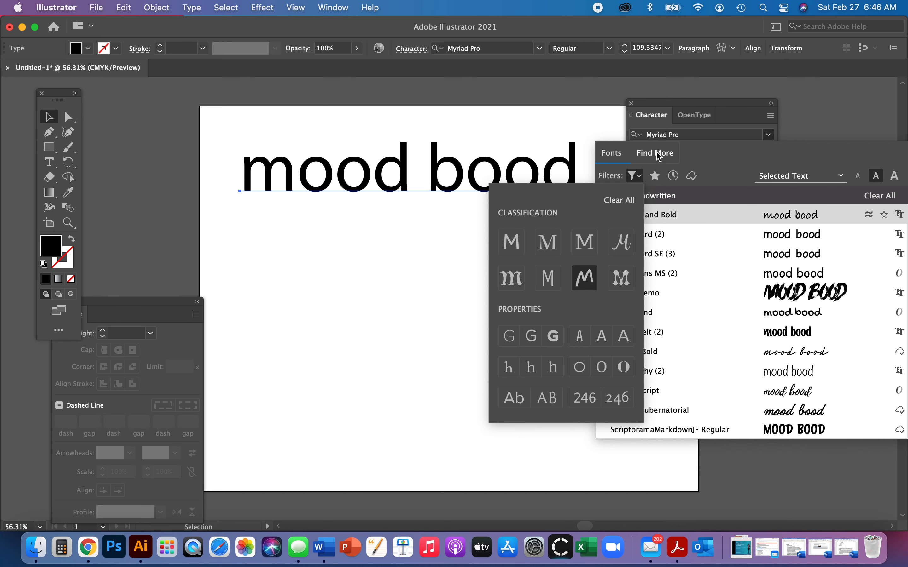
pyautogui.click(656, 150)
pyautogui.click(657, 153)
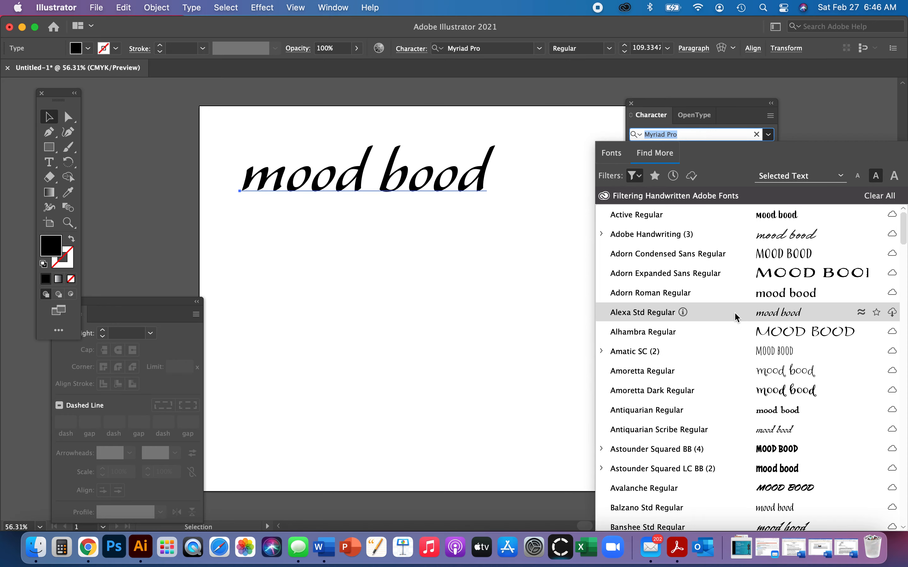
pyautogui.scroll(-3, 743, 298)
pyautogui.scroll(-20, 744, 298)
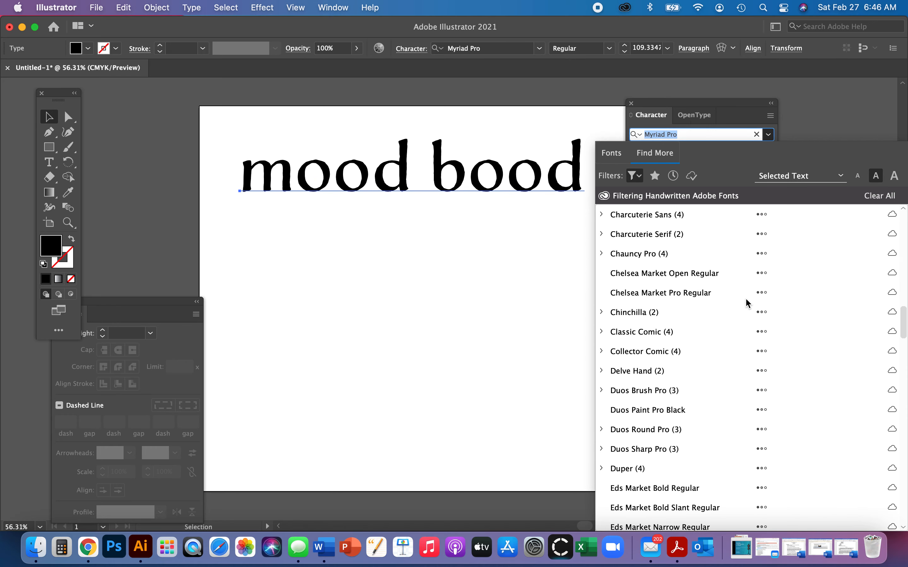
pyautogui.scroll(-20, 746, 299)
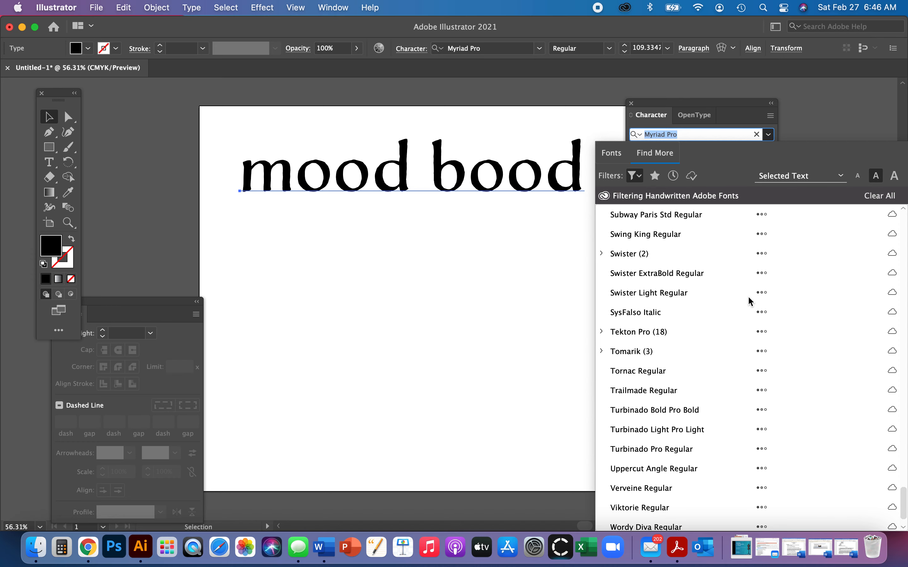
pyautogui.scroll(20, 748, 298)
pyautogui.scroll(15, 748, 296)
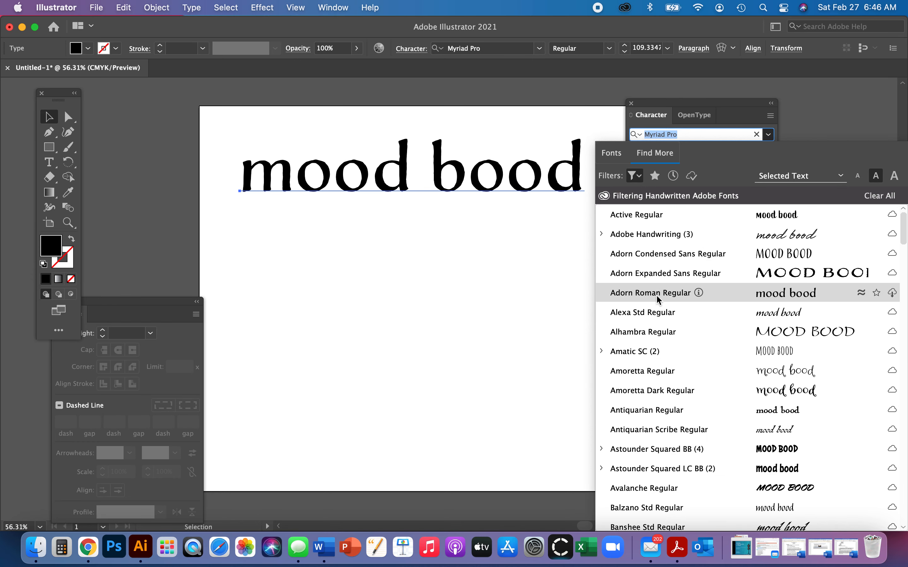
# Turn the Handwritten filter off and on again, look further through the filtered Adobe Fonts, and close the list without choosing one.
pyautogui.click(635, 175)
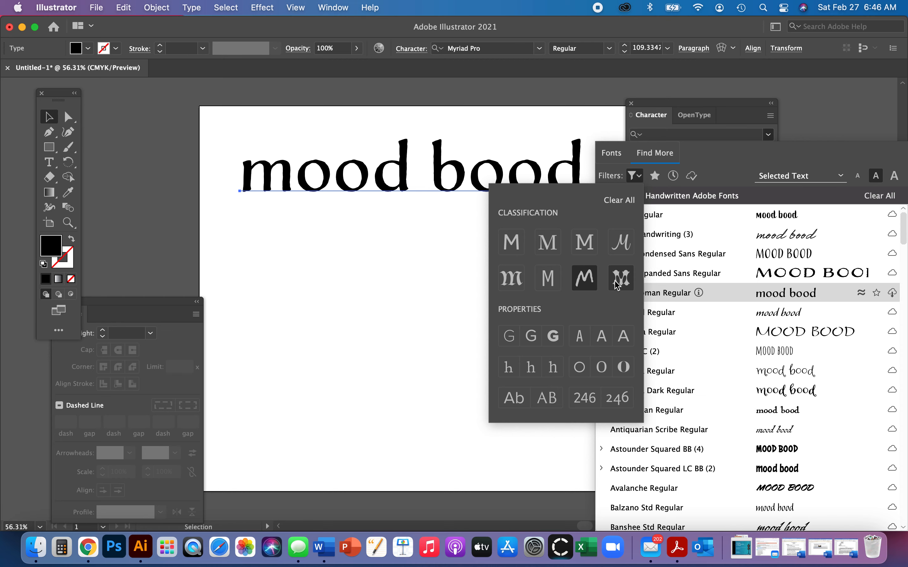
pyautogui.click(590, 284)
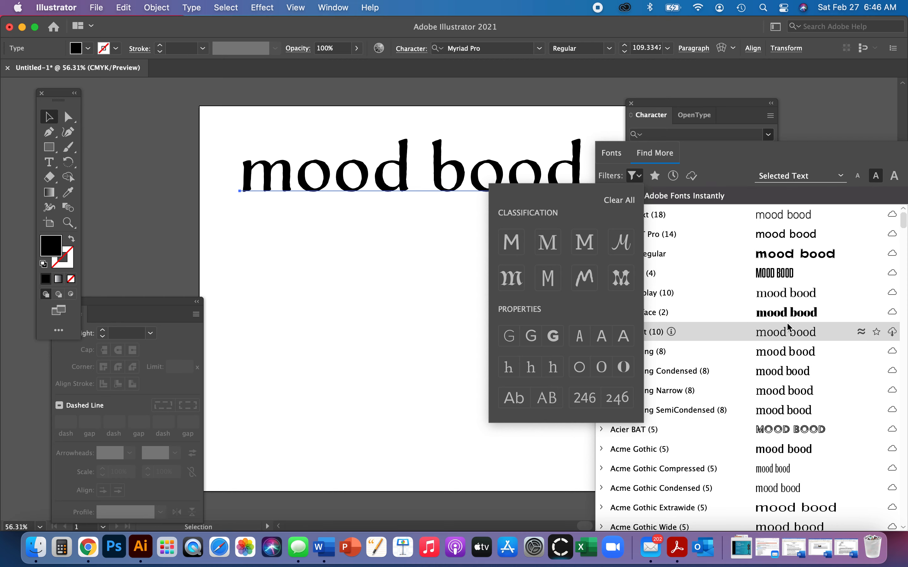
pyautogui.click(591, 279)
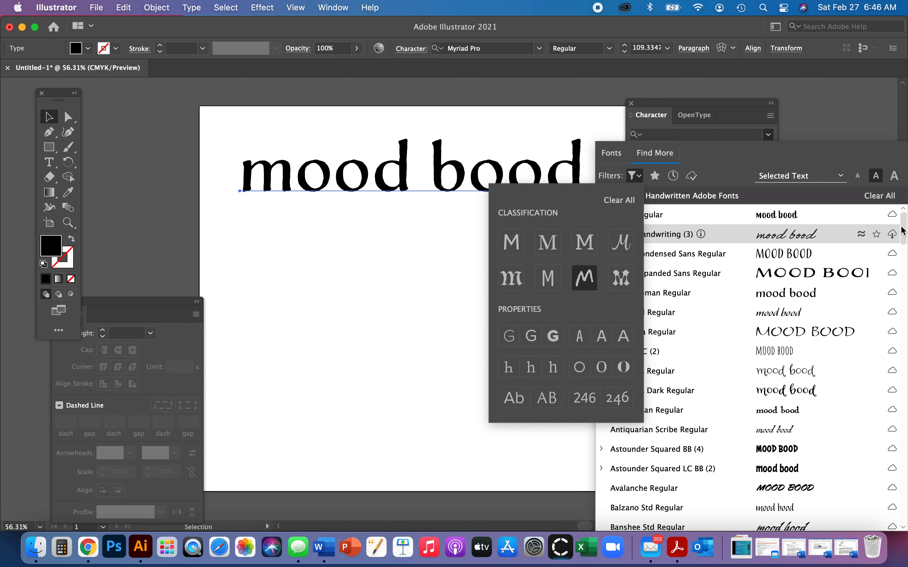
pyautogui.click(902, 264)
pyautogui.moveTo(902, 264); pyautogui.dragTo(902, 243)
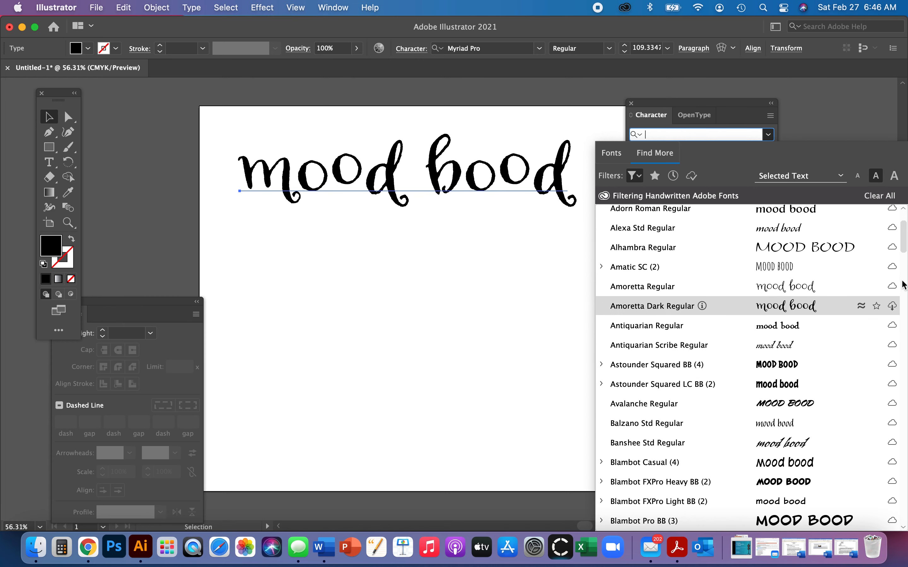
pyautogui.moveTo(904, 248); pyautogui.dragTo(902, 370)
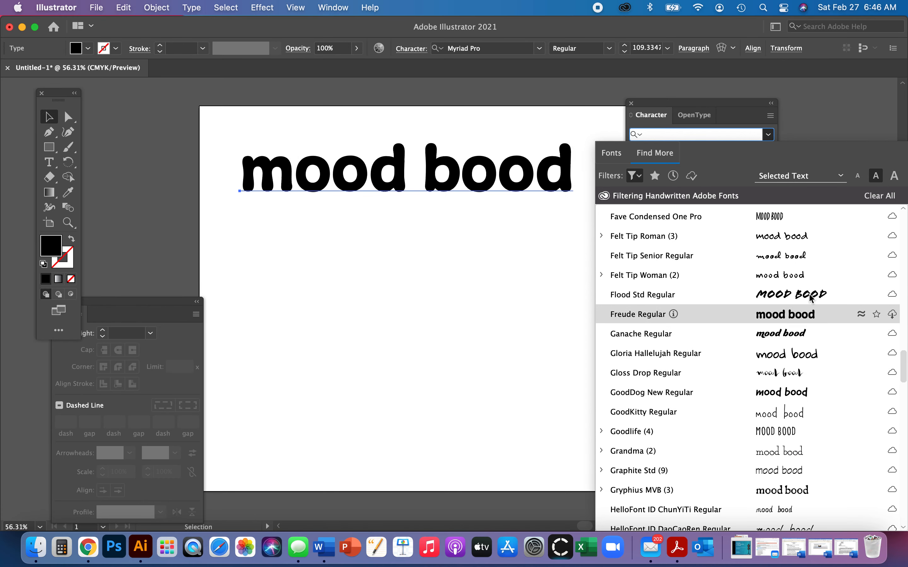
pyautogui.click(261, 259)
# Correct the heading text to read "mood board".
pyautogui.doubleClick(475, 179)
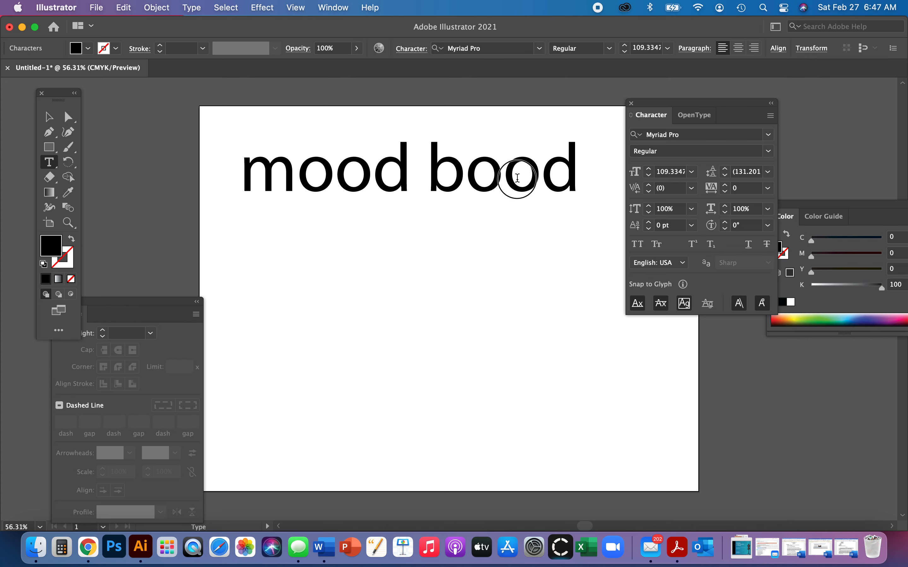
pyautogui.moveTo(502, 180); pyautogui.dragTo(535, 179)
pyautogui.write('ar')
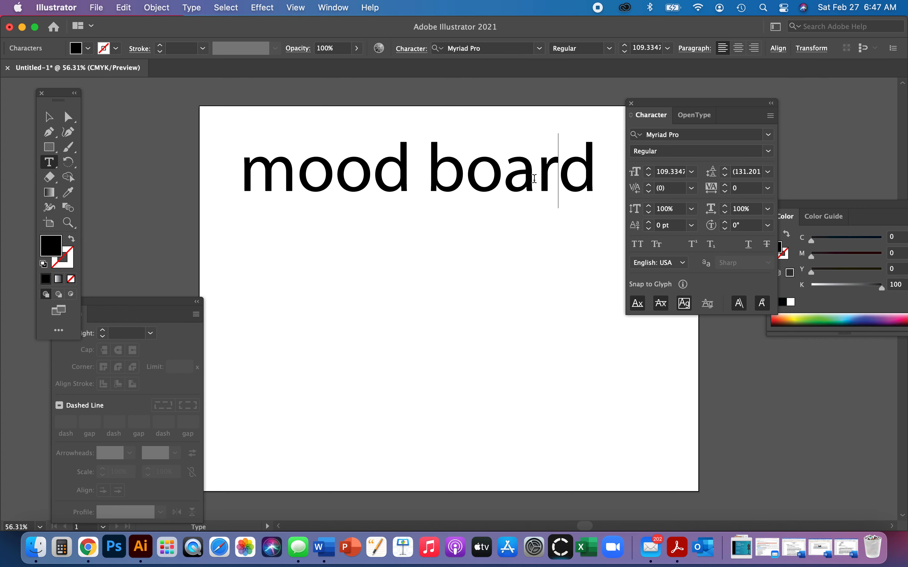
pyautogui.click(49, 117)
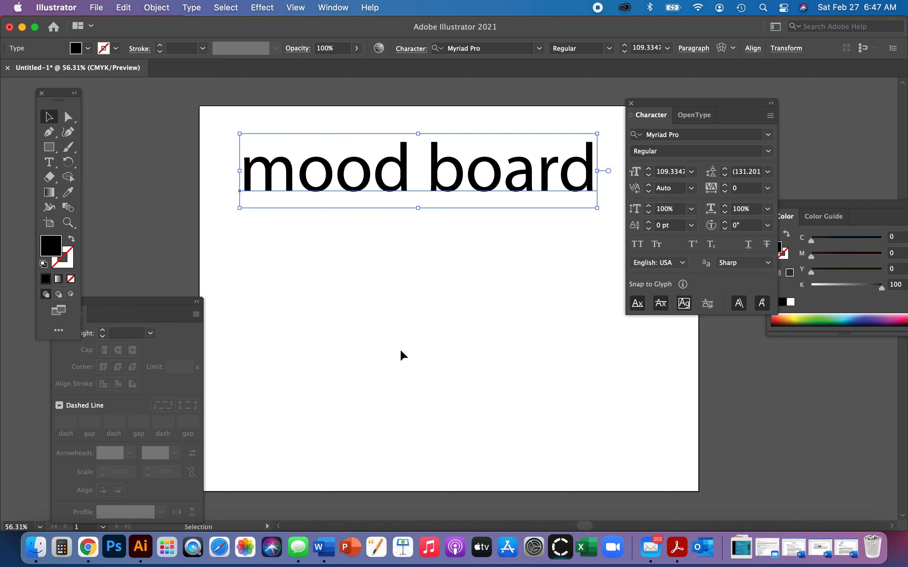
# Draw an open three-point arch below the heading with the Pen tool, peaking at about X 4.72 in, Y 3.75 in and ending at about X 7.89 in, Y 5.69 in.
pyautogui.click(52, 134)
pyautogui.click(284, 364)
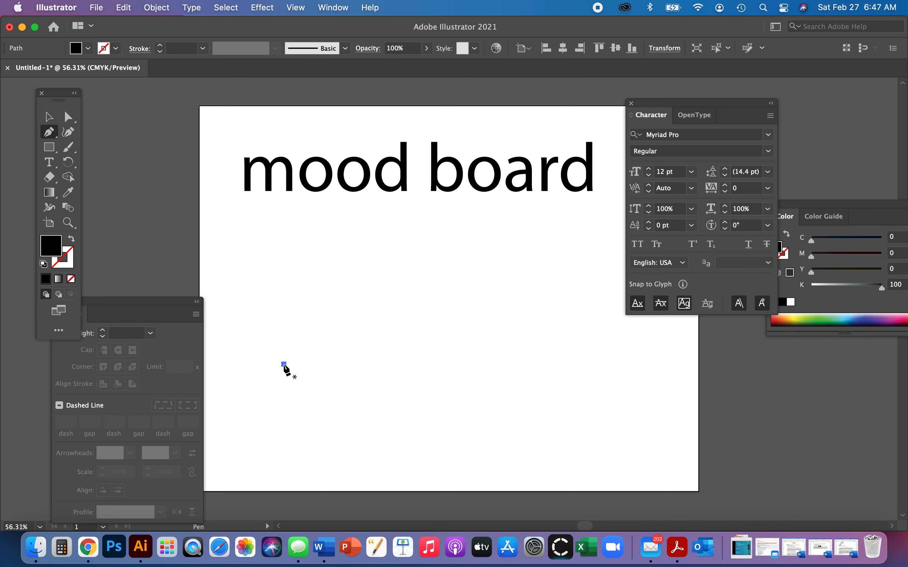
pyautogui.moveTo(414, 276); pyautogui.dragTo(501, 276)
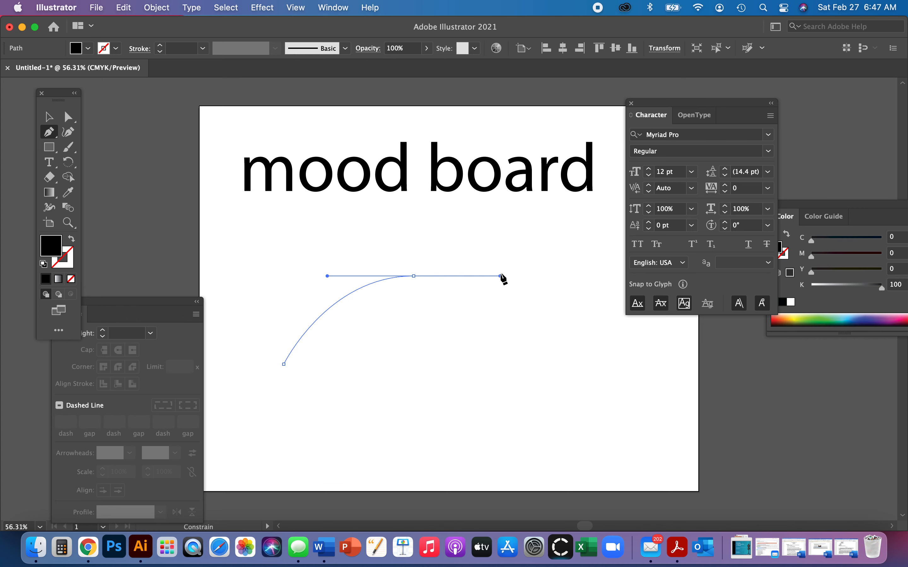
pyautogui.click(557, 364)
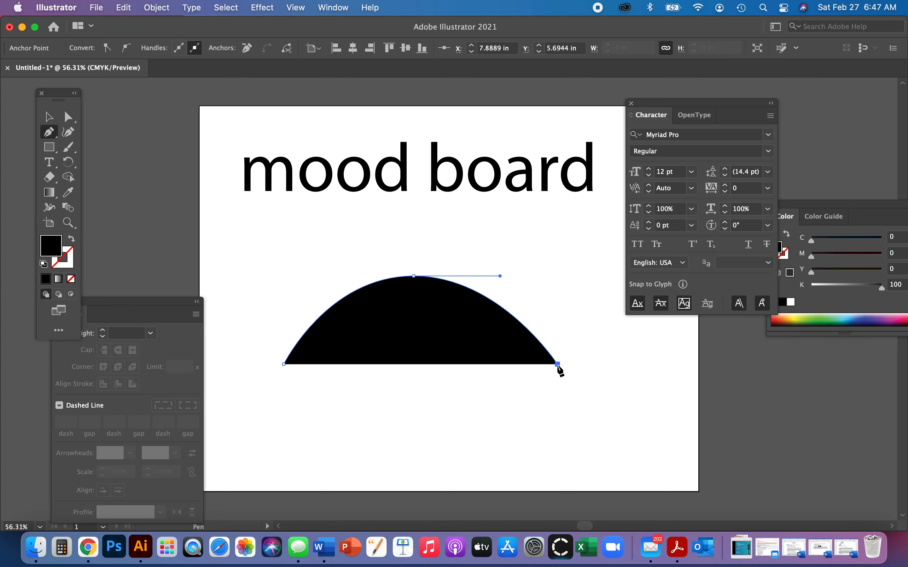
# Swap the arch's fill and stroke to leave only a black outline, and flatten the curve by lowering its peak anchor.
pyautogui.press('a')
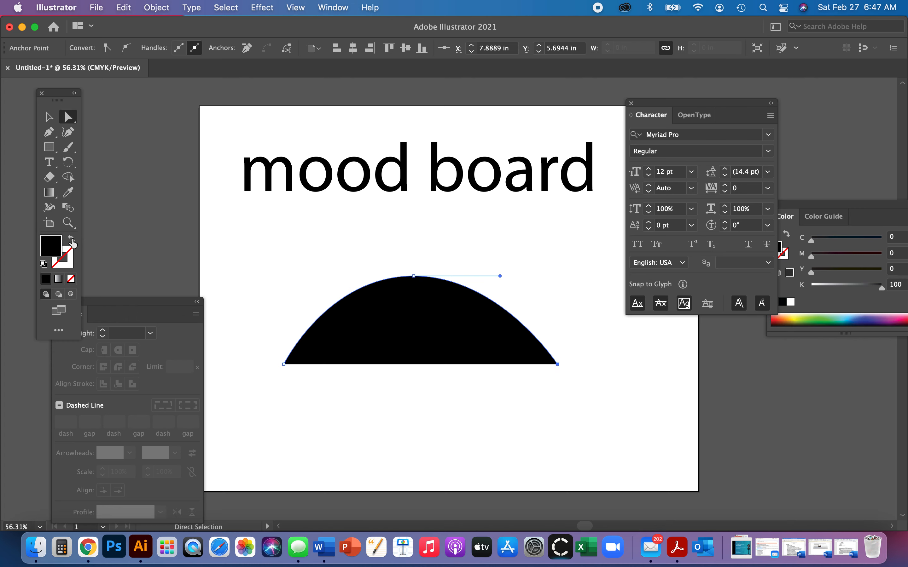
pyautogui.click(72, 240)
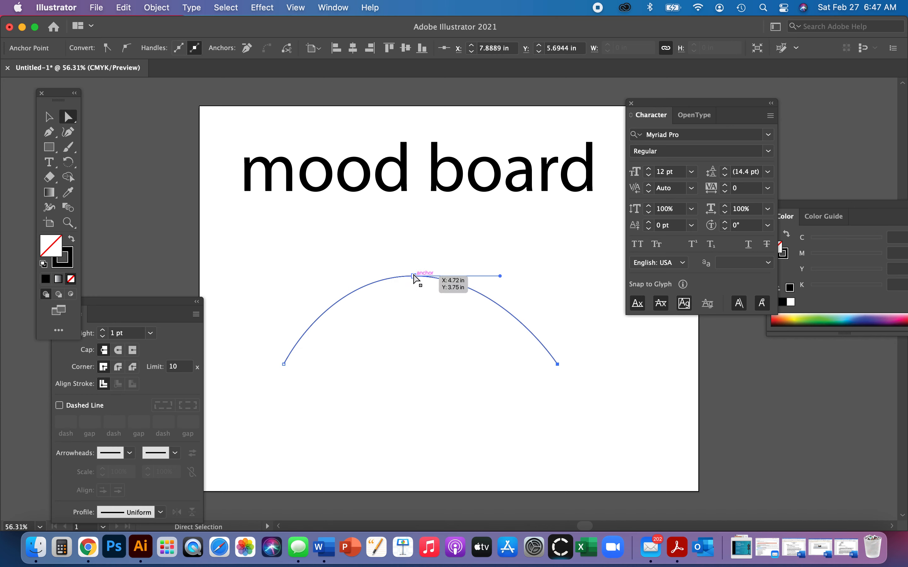
pyautogui.moveTo(414, 276); pyautogui.dragTo(420, 322)
pyautogui.click(459, 383)
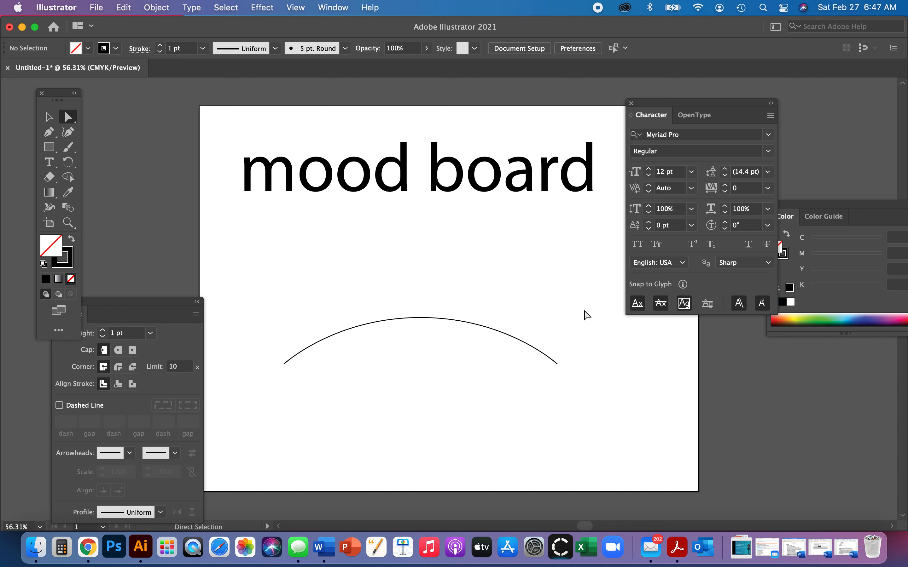
# Add a line of point text reading "FJLAHSDGLDHG" just below the "mood board" heading.
pyautogui.press('t')
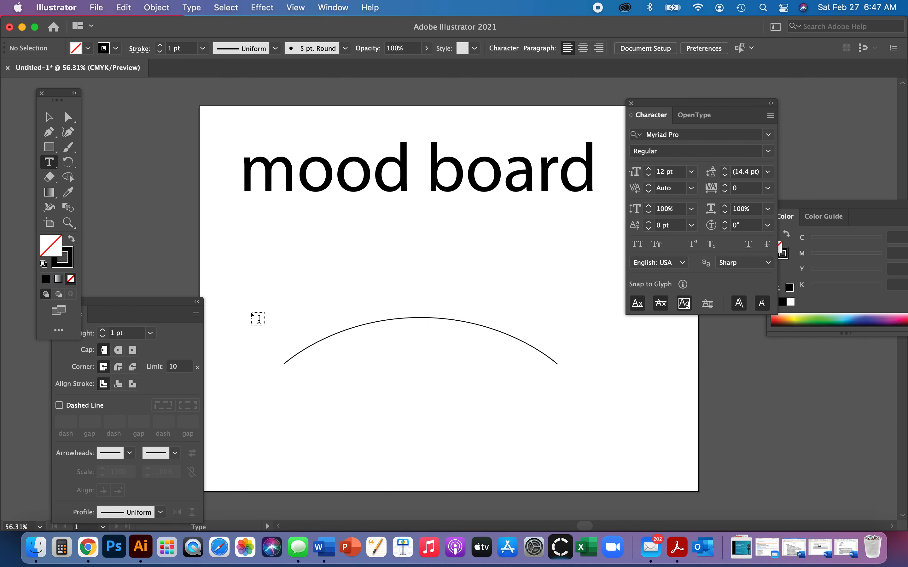
pyautogui.click(262, 233)
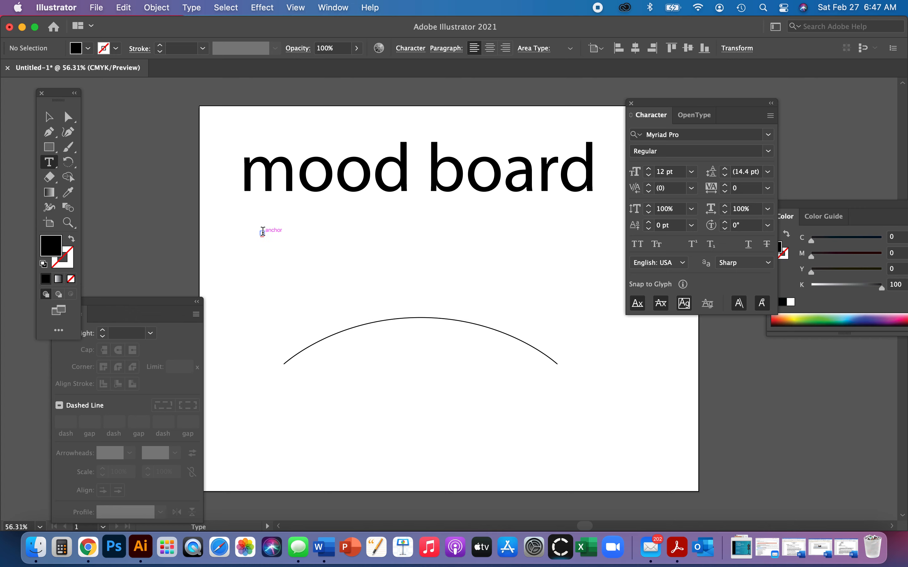
pyautogui.click(50, 162)
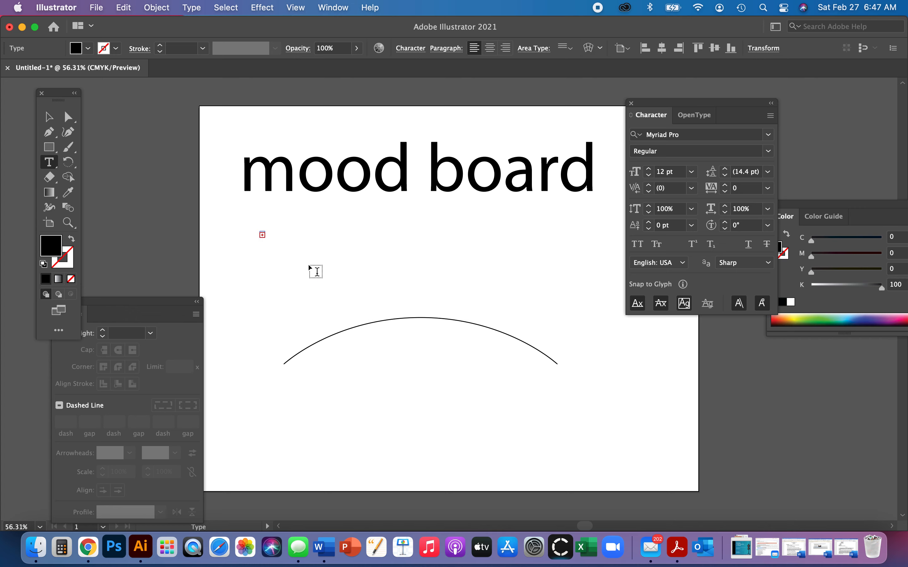
pyautogui.click(288, 231)
pyautogui.write('FJLAHSDGLDHG')
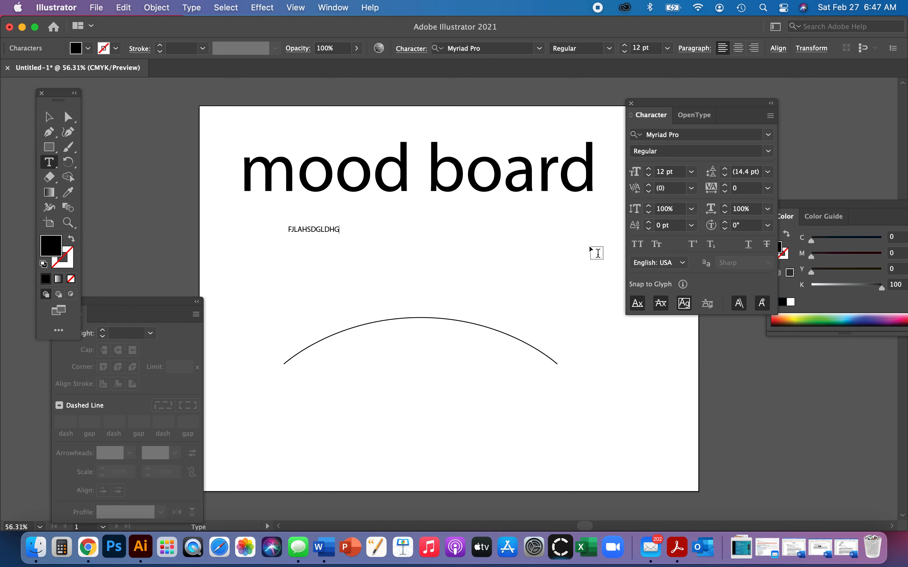
pyautogui.click(49, 117)
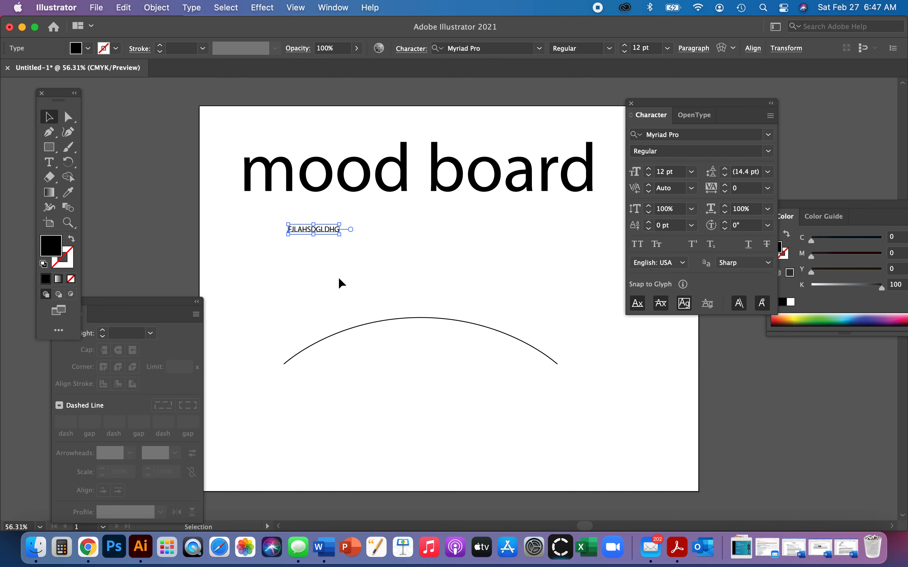
# Create a rectangular area-text box between the point text and the arch, and replace its placeholder text with "DKSHJFAIO".
pyautogui.click(43, 165)
pyautogui.moveTo(267, 256); pyautogui.dragTo(390, 311)
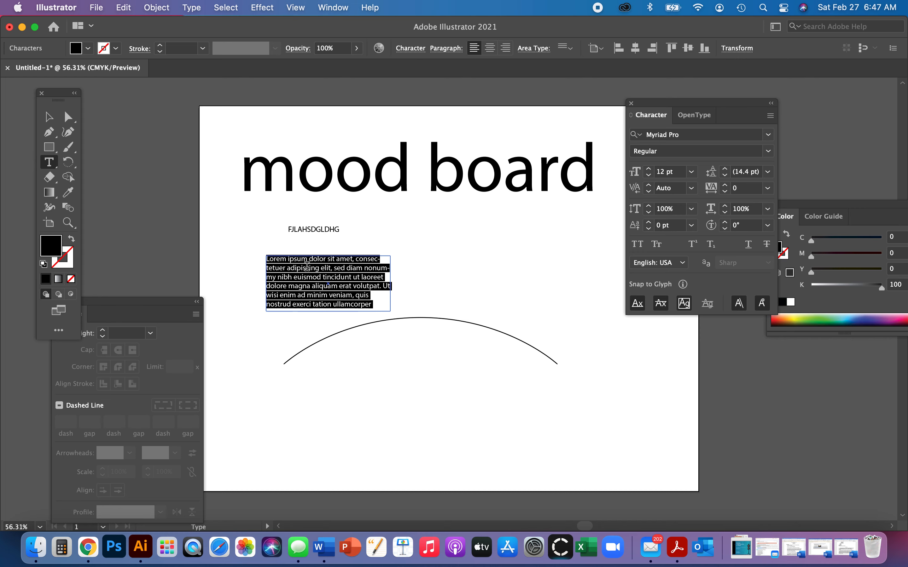
pyautogui.write('DKSHJFAIO')
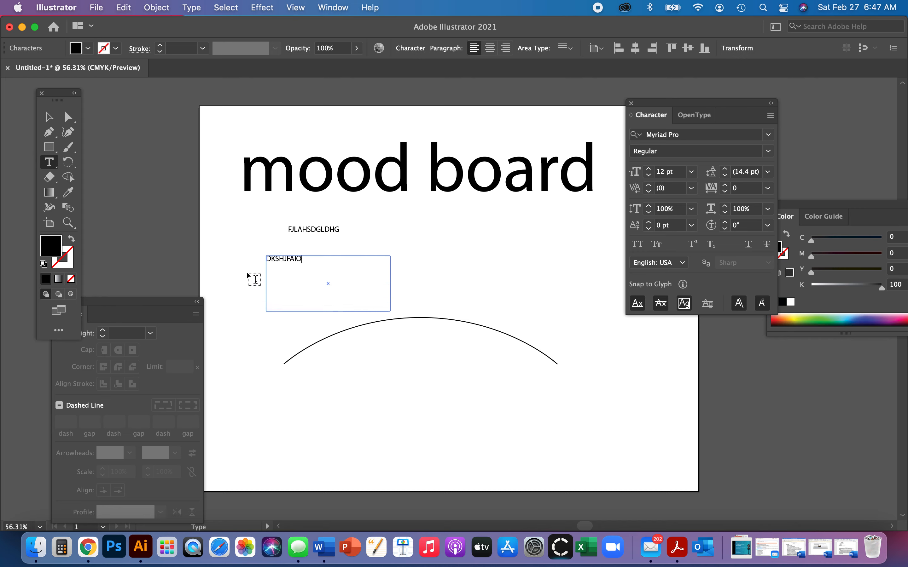
# Append "TDRHGNVJDNKLSXNIURSTIRHVIUFHDUISGHVIUDFSHGIUREHGUIDFHBVDHFKJBHS" to the area text, and slant its frame by moving the bottom edge down-left and the right edge inward.
pyautogui.write('TDRHGNVJDNKLSXNIURSTIRHVIUFHDUISGHVIUDFSHGIUREHGUIDFHBVDHFKJBHS')
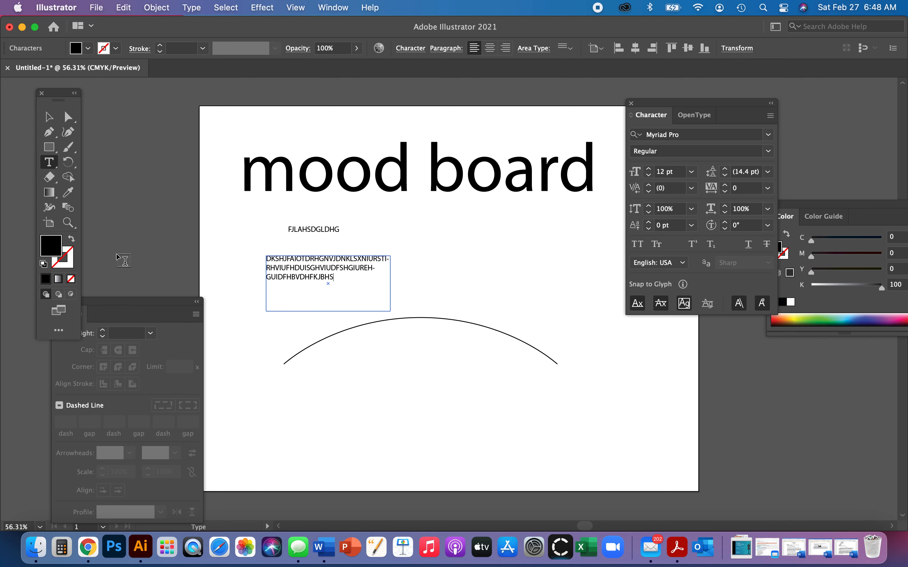
pyautogui.click(68, 116)
pyautogui.click(434, 332)
pyautogui.click(390, 298)
pyautogui.moveTo(320, 313); pyautogui.dragTo(204, 375)
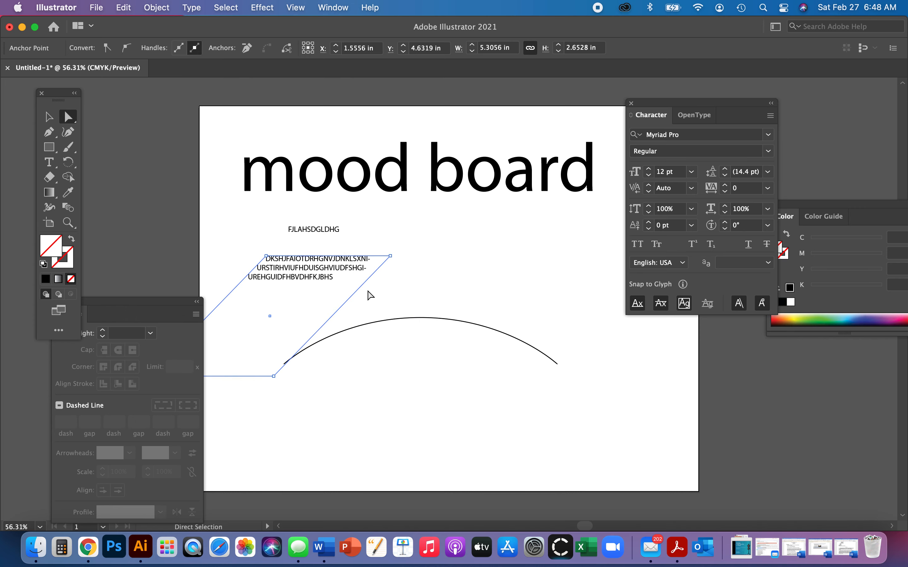
pyautogui.moveTo(359, 290); pyautogui.dragTo(304, 294)
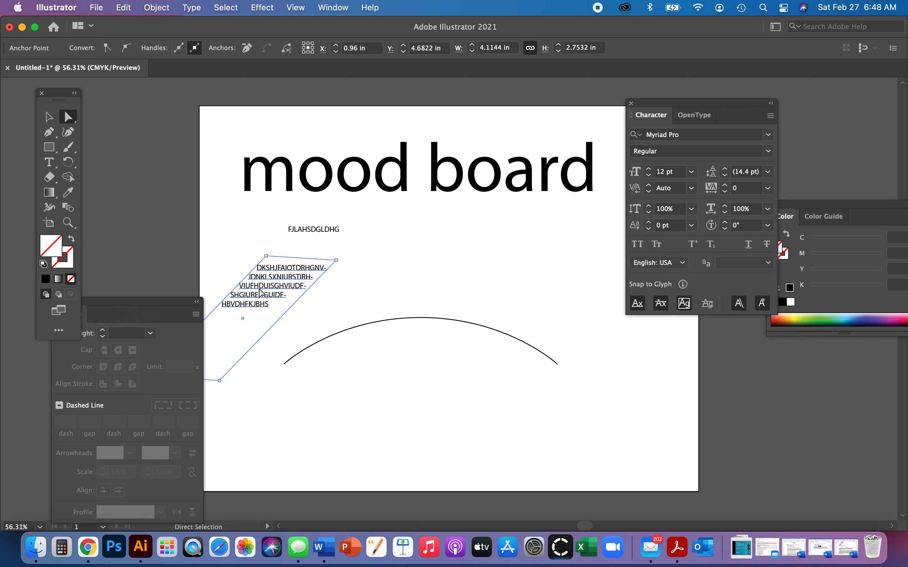
# Add the path text "JAFHJKANGJKSGDFHGJKDSFHGLTSRHJLK" along the arch, starting at its left end.
pyautogui.press('t')
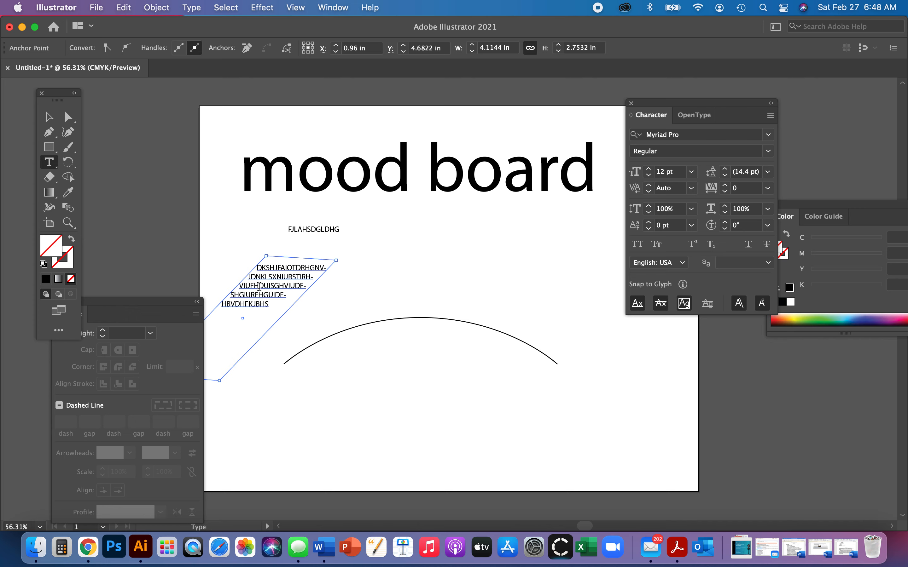
pyautogui.click(285, 363)
pyautogui.write('AFHJKANGJKSGDFHGJKDSFHGLTSRHJLK')
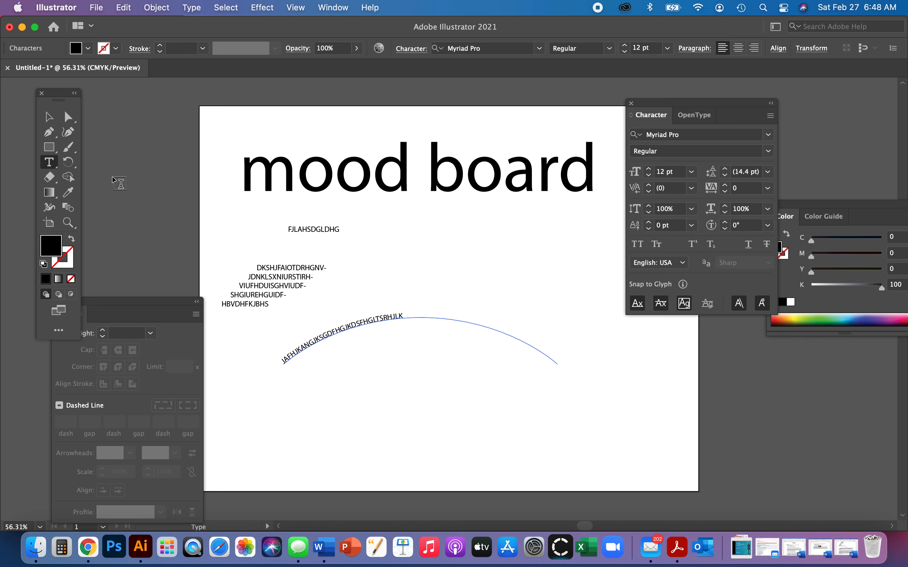
pyautogui.click(48, 116)
pyautogui.click(490, 422)
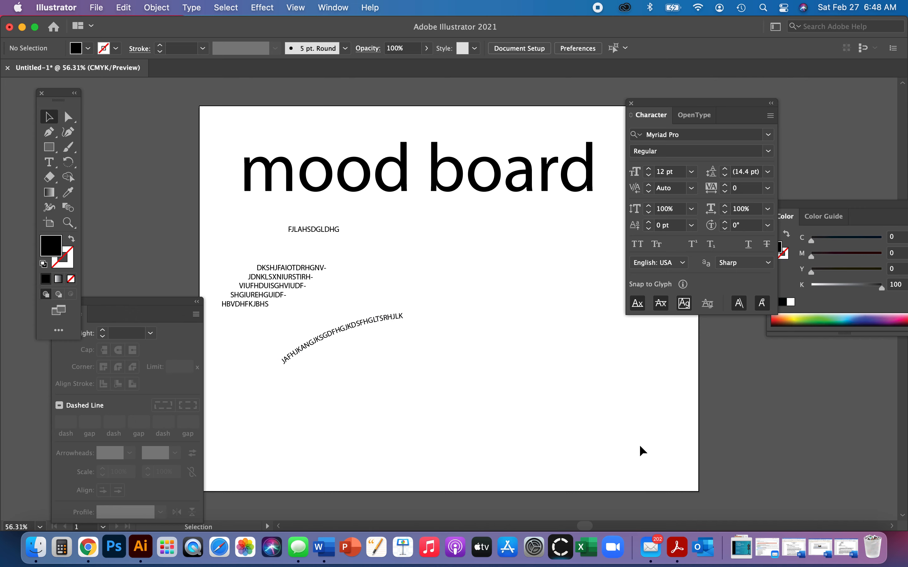
# Set the tracking of the text on the arch to 1000 so the letters spread along the curve.
pyautogui.click(368, 321)
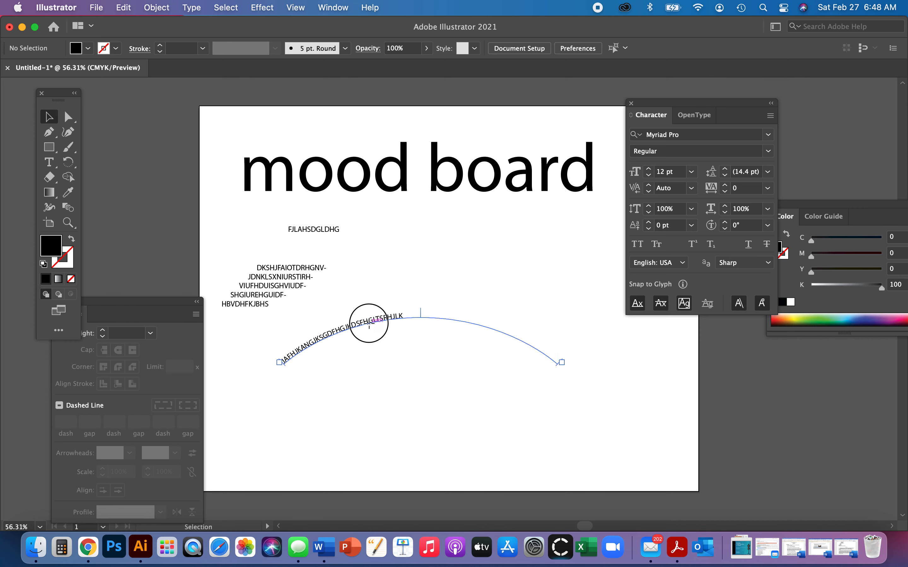
pyautogui.click(46, 163)
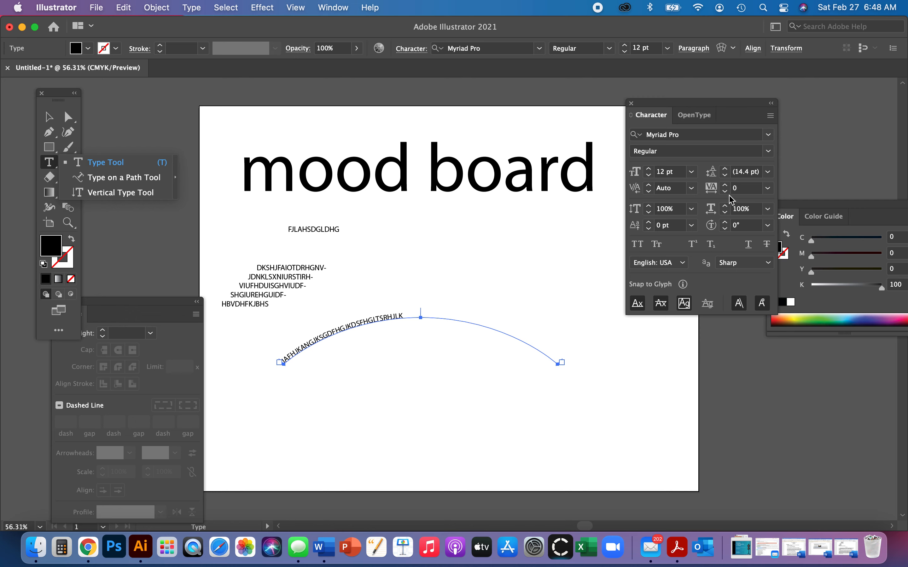
pyautogui.click(726, 186)
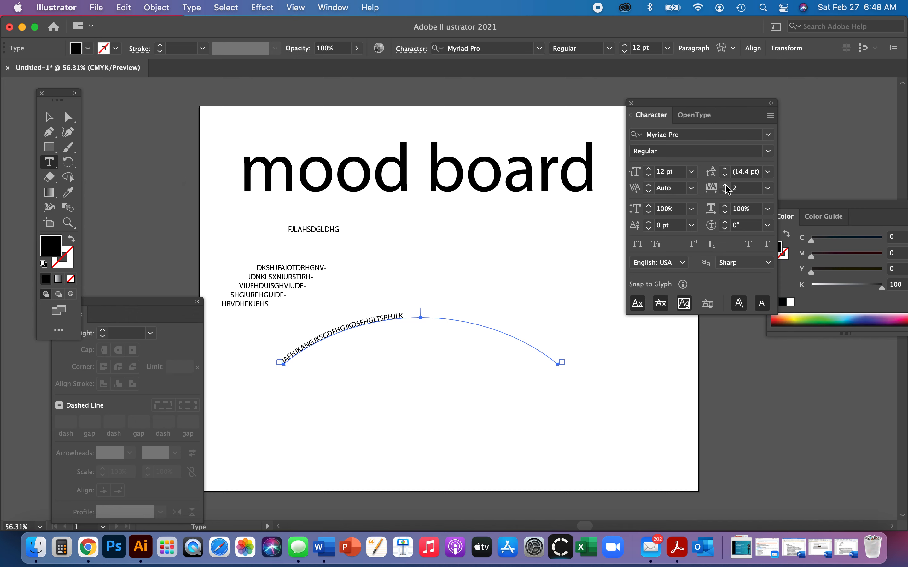
pyautogui.click(727, 186)
pyautogui.click(768, 188)
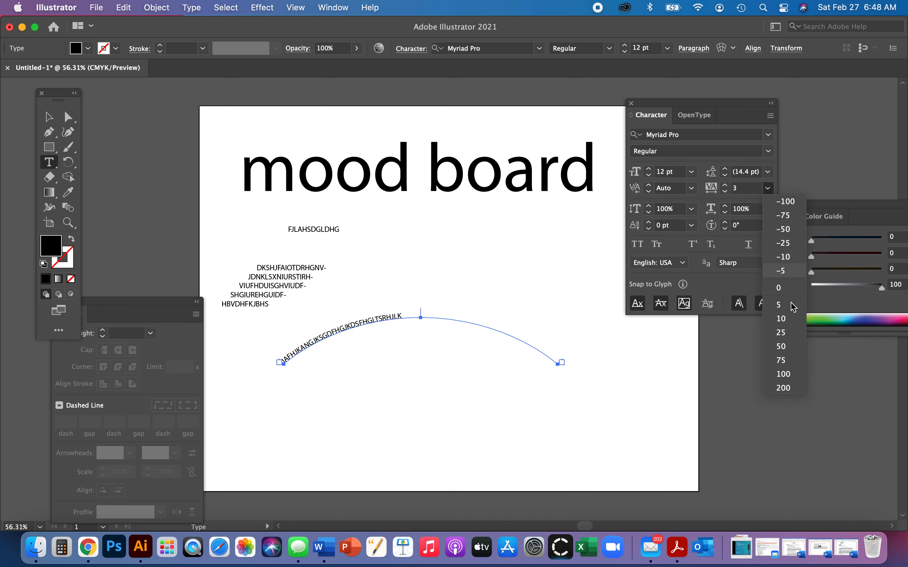
pyautogui.click(799, 375)
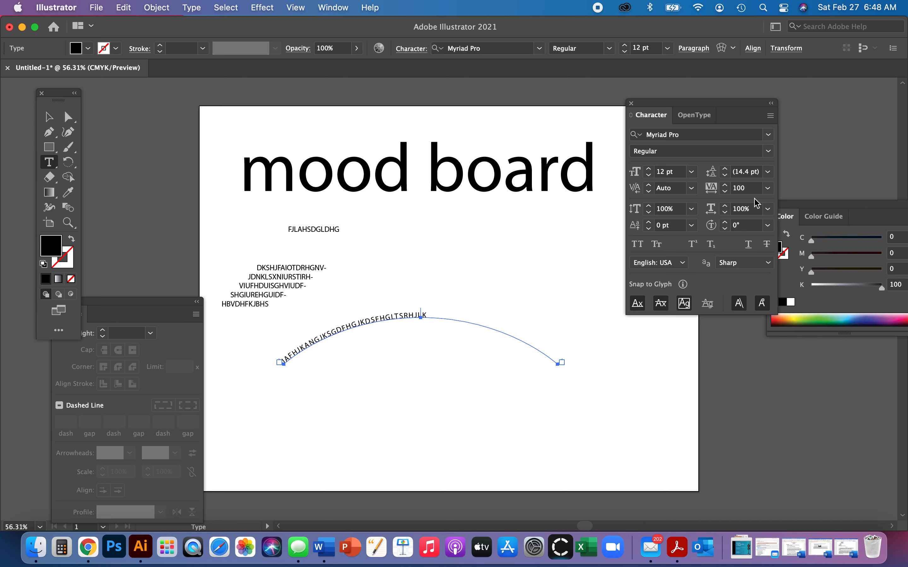
pyautogui.click(743, 188)
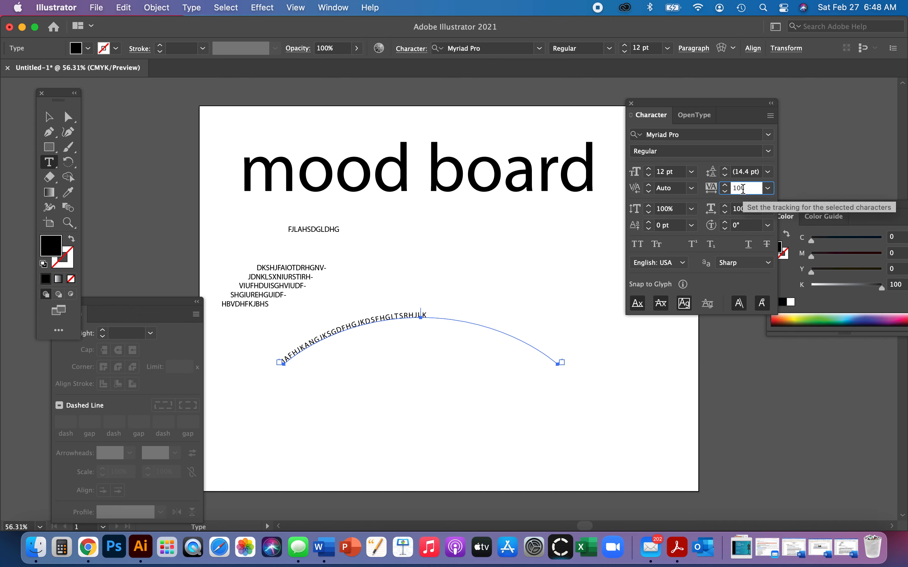
pyautogui.write('0')
pyautogui.press('Return')
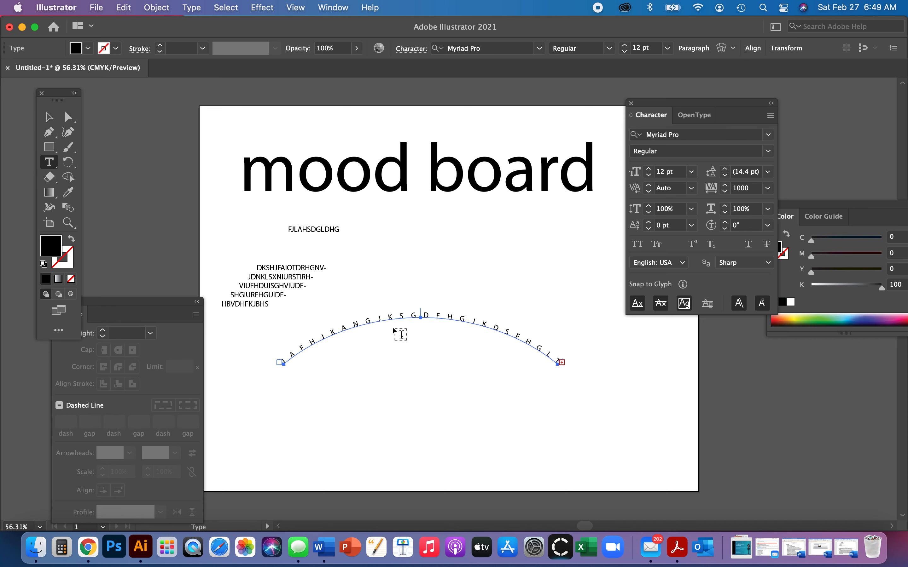
# Duplicate the "mood board" heading and place the copy on the pasteboard beside the artboard's upper left corner.
pyautogui.click(51, 118)
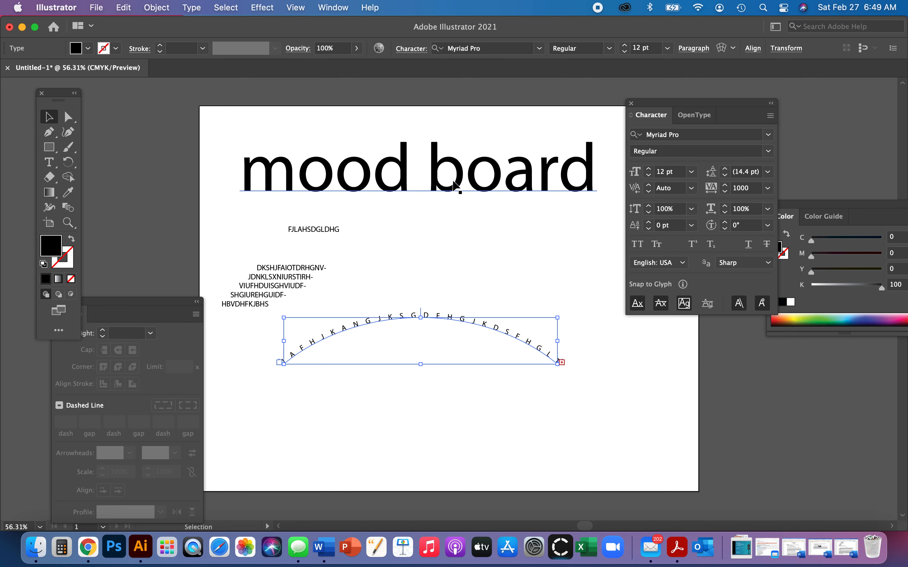
pyautogui.click(456, 186)
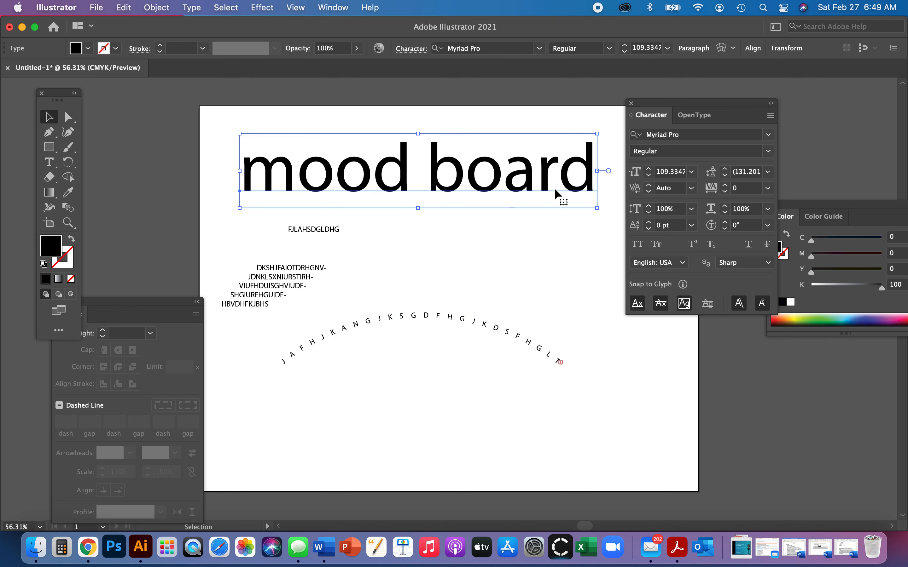
pyautogui.moveTo(483, 191); pyautogui.dragTo(146, 149)
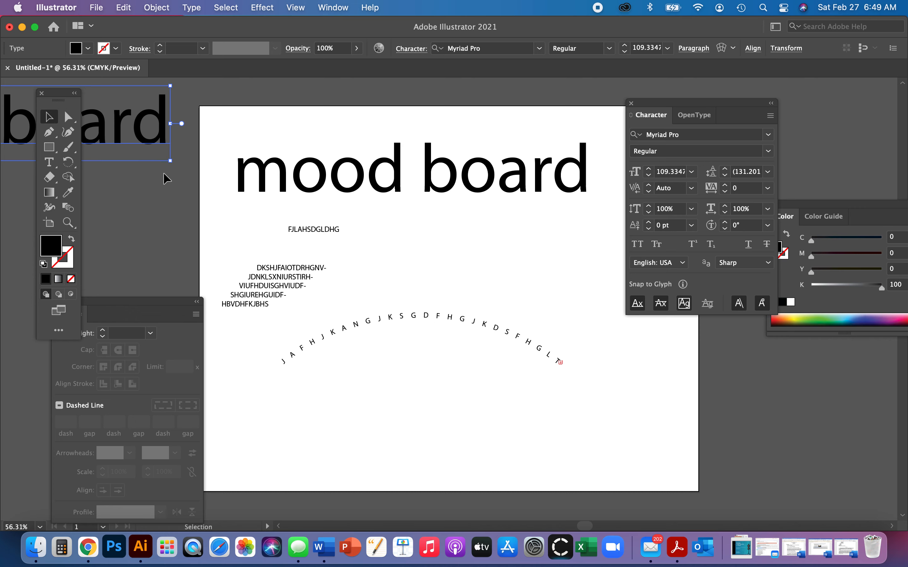
pyautogui.click(150, 209)
# Open the copied heading's live text for editing without changing it, and place the copy on the pasteboard left of the artboard.
pyautogui.moveTo(133, 136); pyautogui.dragTo(203, 233)
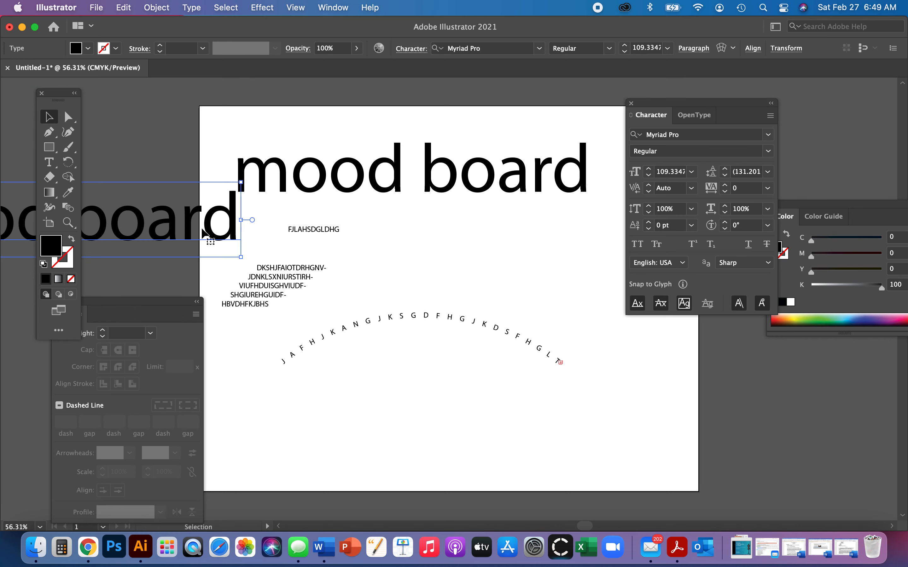
pyautogui.doubleClick(186, 229)
pyautogui.tripleClick(187, 229)
pyautogui.click(186, 225)
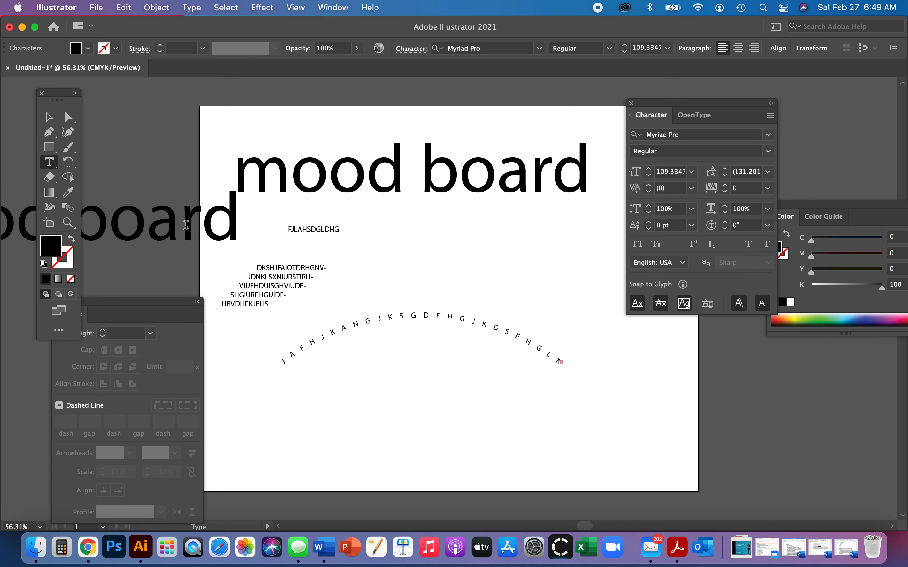
pyautogui.click(49, 116)
pyautogui.moveTo(228, 237); pyautogui.dragTo(122, 169)
# Convert the "mood board" heading on the artboard to outlines.
pyautogui.click(334, 174)
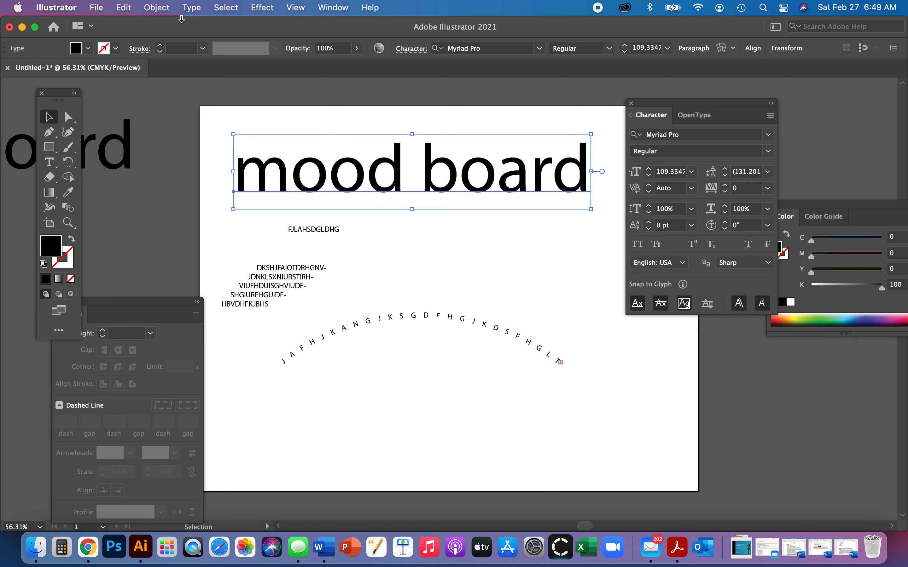
pyautogui.click(192, 8)
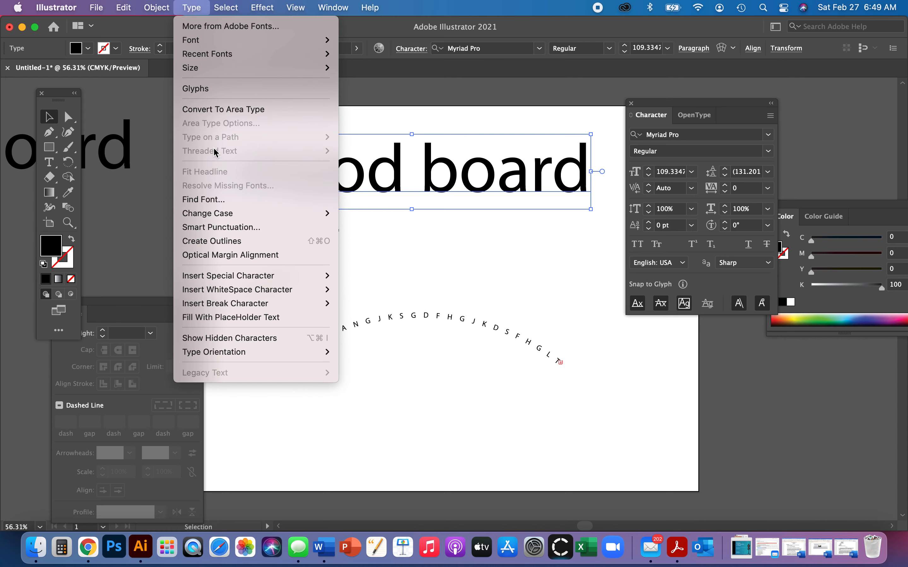
pyautogui.click(224, 241)
# Examine the outlined heading's anchor points and letter group, entering and leaving isolation mode.
pyautogui.click(68, 116)
pyautogui.click(211, 216)
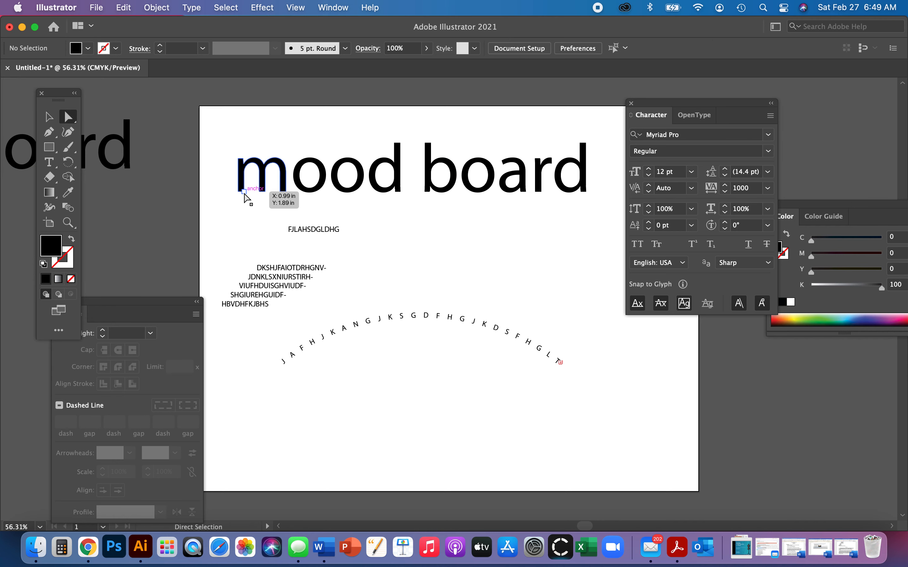
pyautogui.click(244, 193)
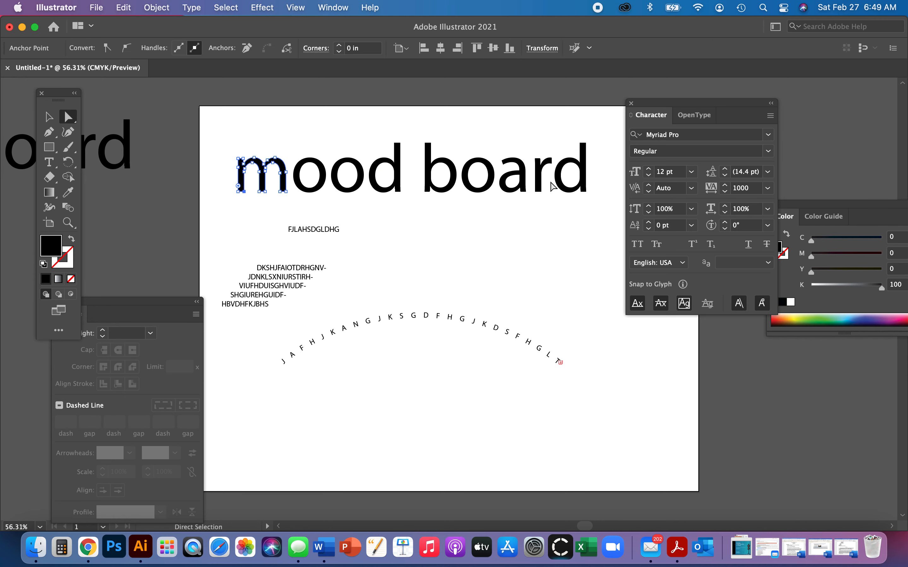
pyautogui.moveTo(517, 175); pyautogui.dragTo(517, 178)
pyautogui.press('v')
pyautogui.click(326, 180)
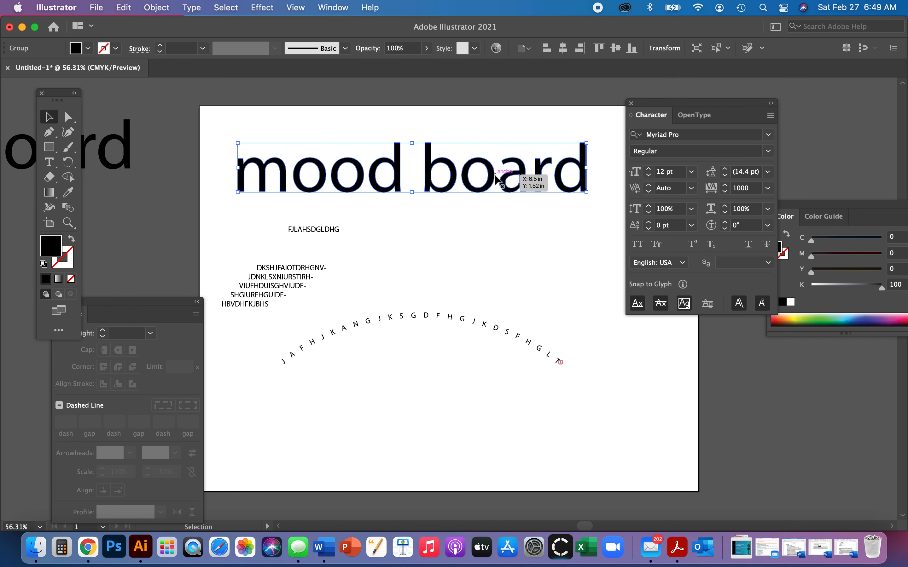
pyautogui.doubleClick(520, 179)
pyautogui.click(68, 117)
pyautogui.press('v')
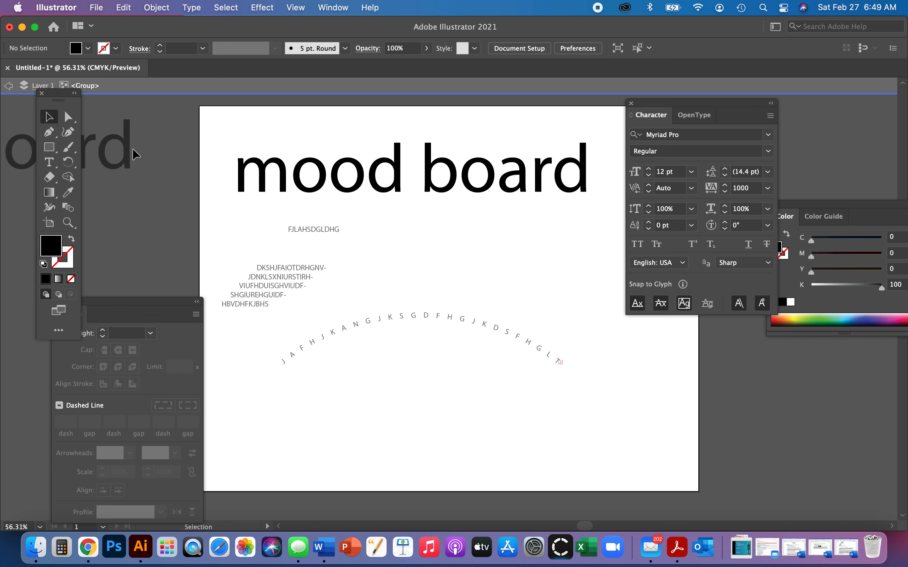
pyautogui.press('Escape')
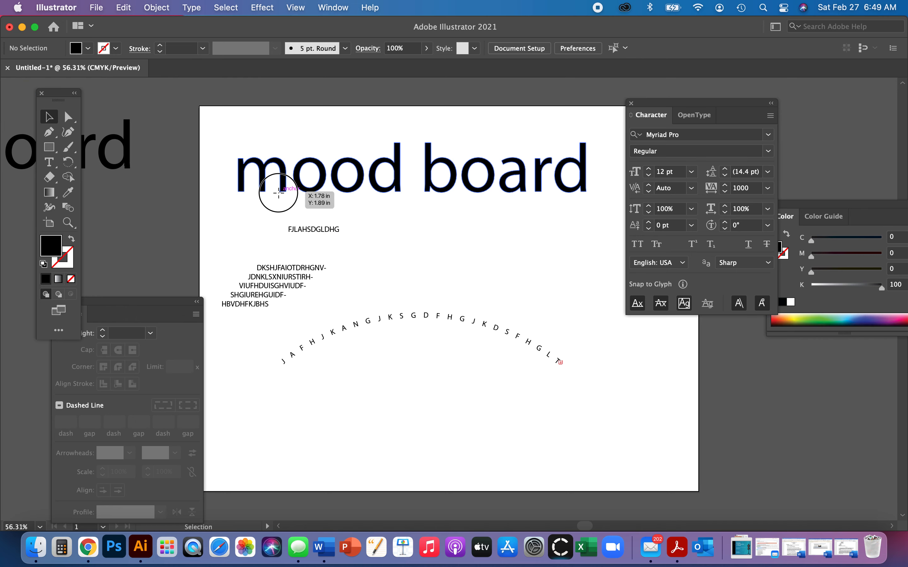
pyautogui.click(269, 182)
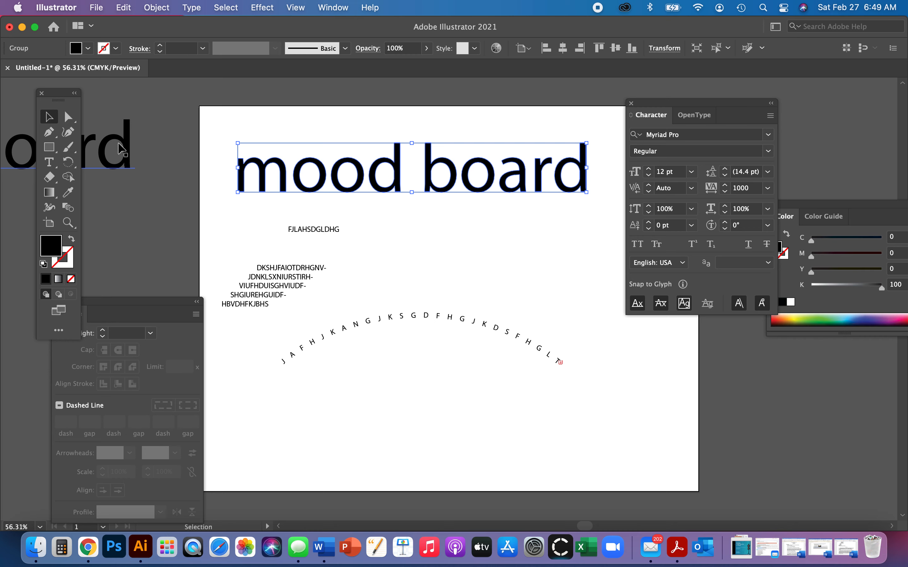
# Stretch the first "o" of "mood" by moving its outer bottom anchor down-left to about X 1.69 in, Y 2.88 in.
pyautogui.click(69, 116)
pyautogui.click(320, 202)
pyautogui.moveTo(309, 193); pyautogui.dragTo(276, 237)
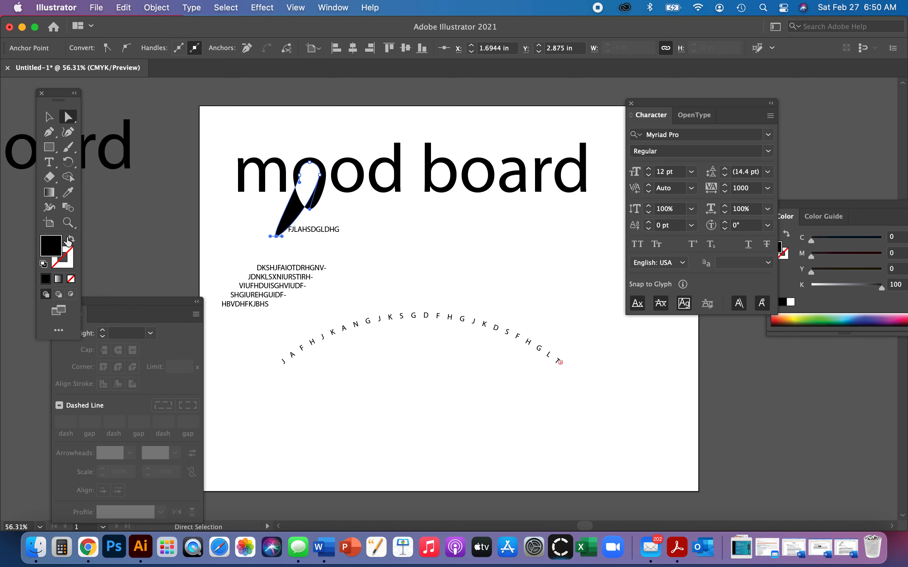
# Give the distorted "o" an orange fill of about M 64, Y 100 and a red stroke of about C 7, M 100, Y 100, K 1.
pyautogui.click(778, 321)
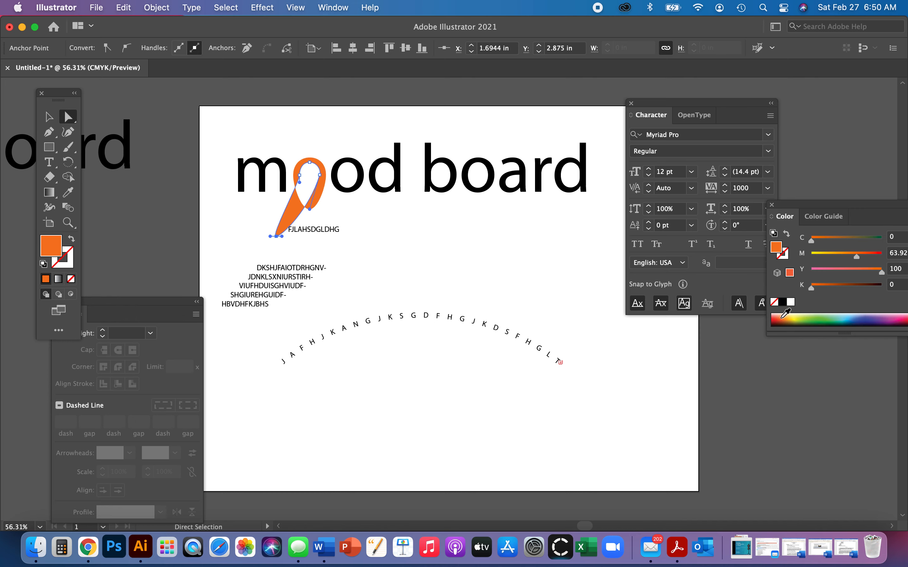
pyautogui.click(69, 266)
pyautogui.doubleClick(68, 266)
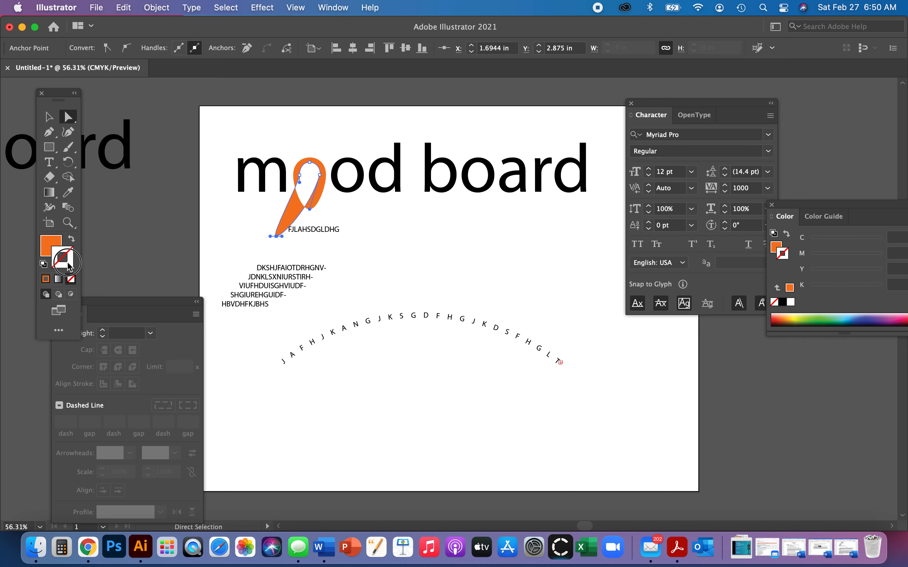
pyautogui.click(190, 217)
pyautogui.click(333, 201)
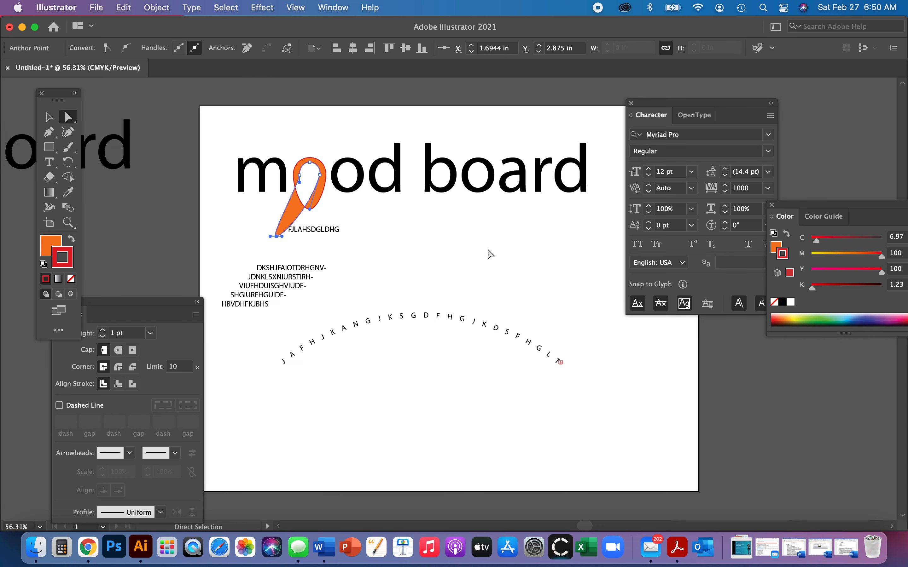
# Increase the distorted "o" letter's stroke weight to 6 pt and deselect it.
pyautogui.click(102, 331)
pyautogui.click(101, 330)
pyautogui.click(102, 330)
pyautogui.click(101, 331)
pyautogui.click(102, 330)
pyautogui.click(455, 255)
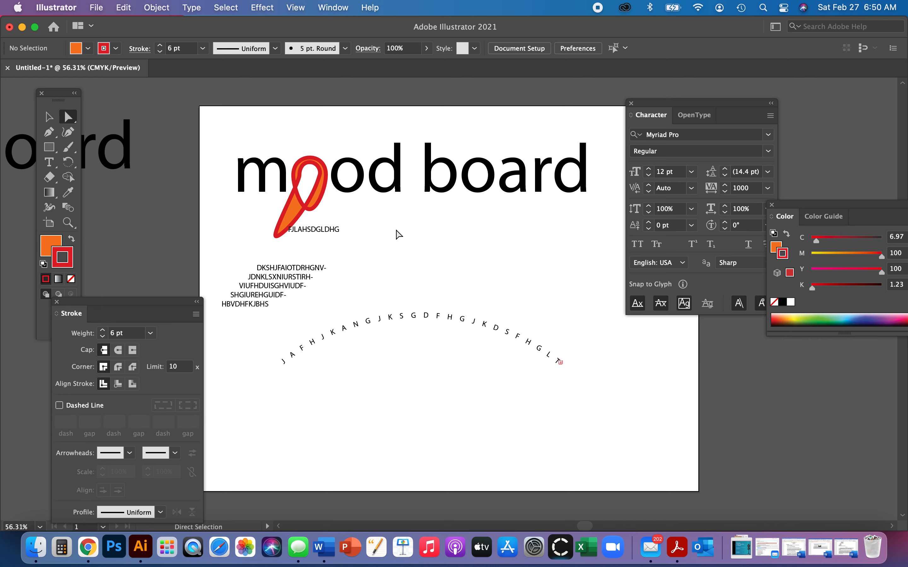
pyautogui.click(525, 177)
pyautogui.click(386, 265)
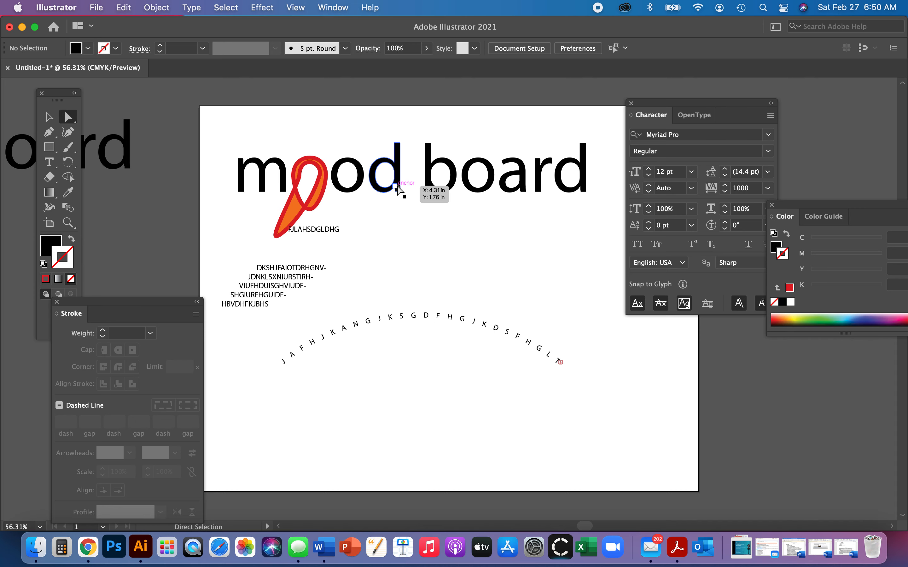